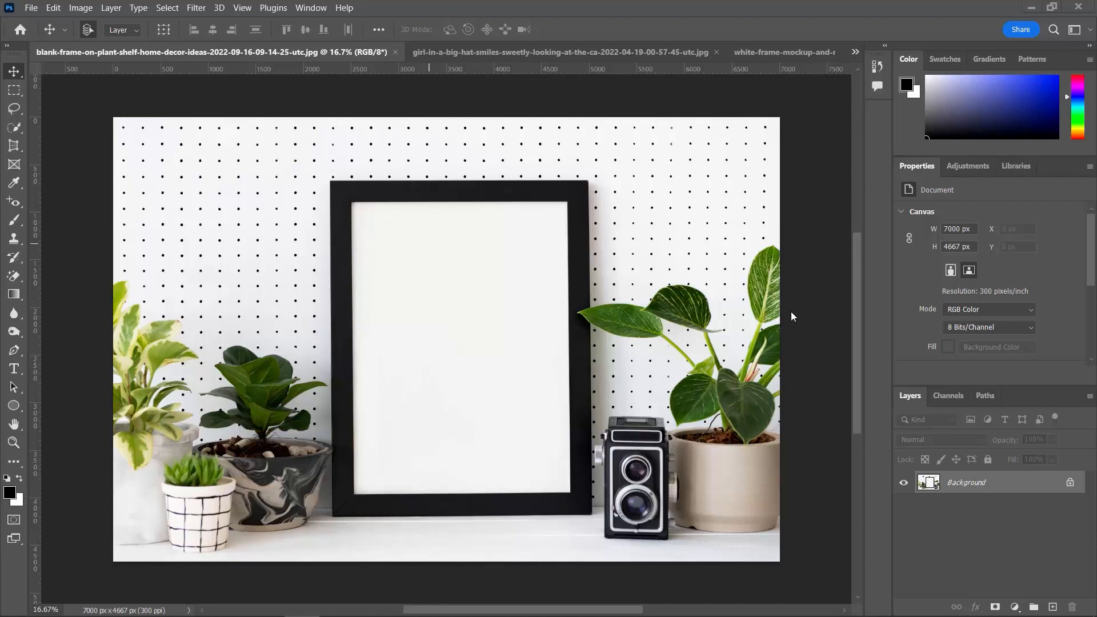
- Draw a rectangular marquee selection around the frame's blank interior, using a feather of 0 px
{"action": "left_click", "coordinate": [11, 90]}
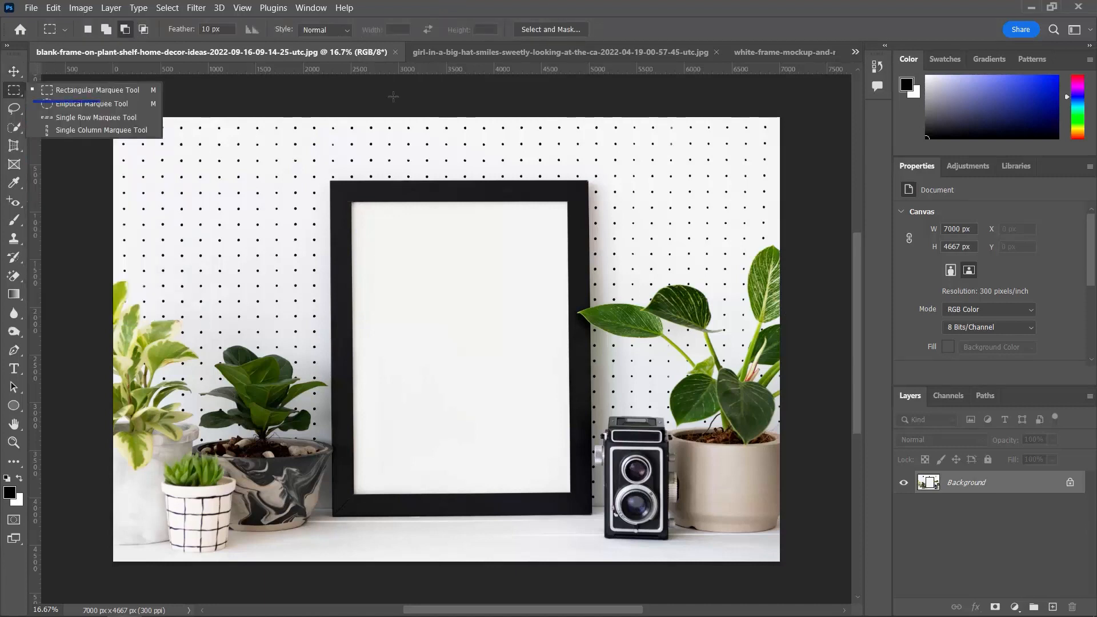
{"action": "left_click", "coordinate": [91, 90]}
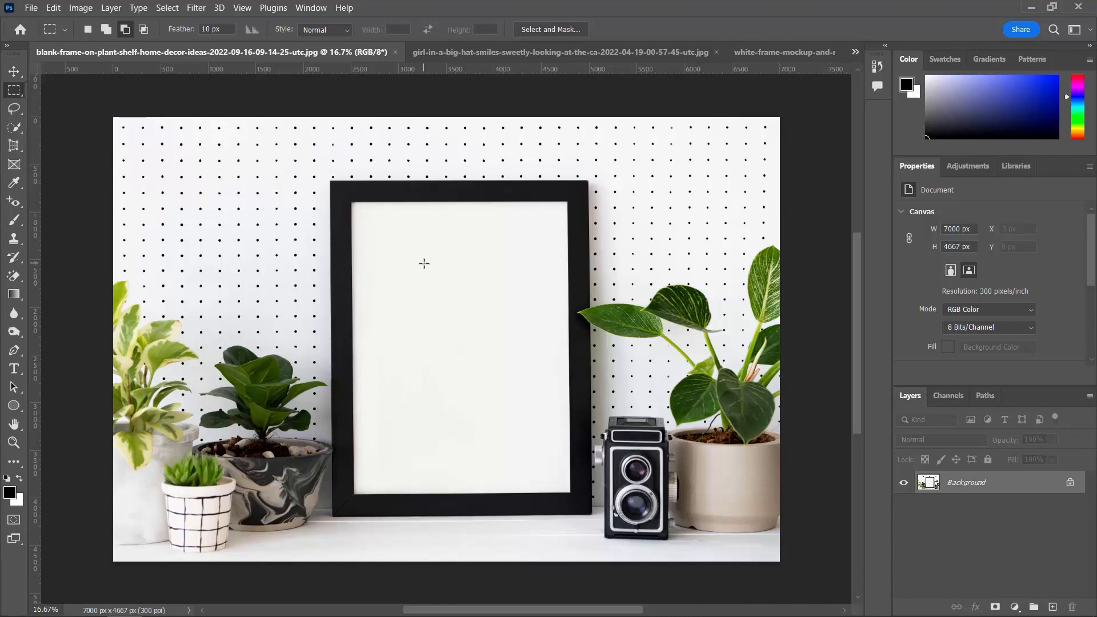
{"action": "key", "text": "ctrl+plus"}
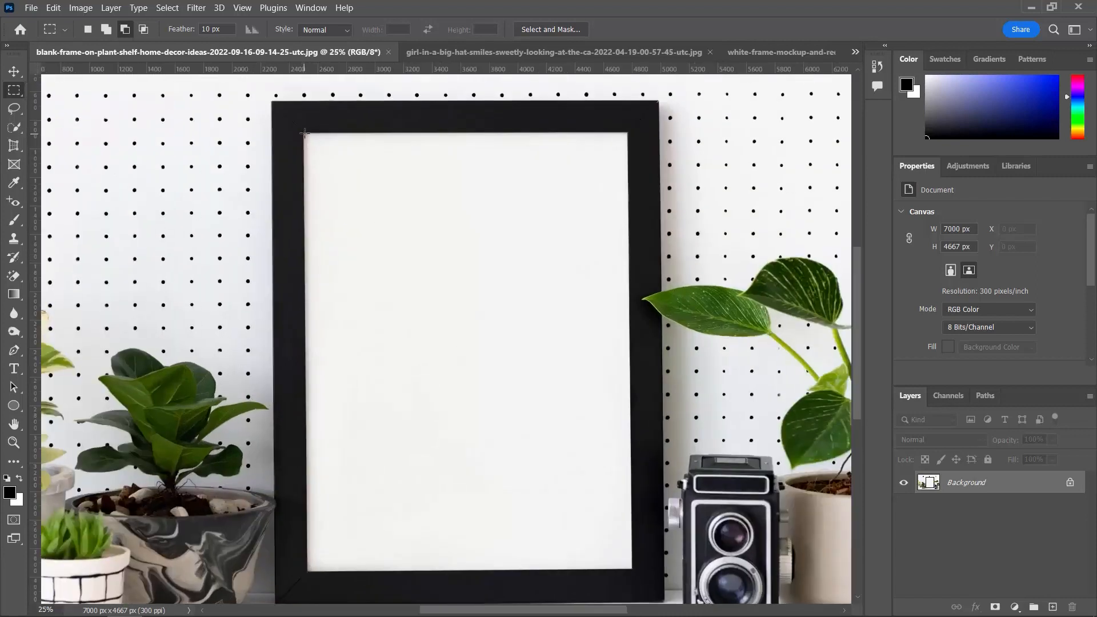
{"action": "left_click_drag", "start_coordinate": [302, 133], "coordinate": [634, 570]}
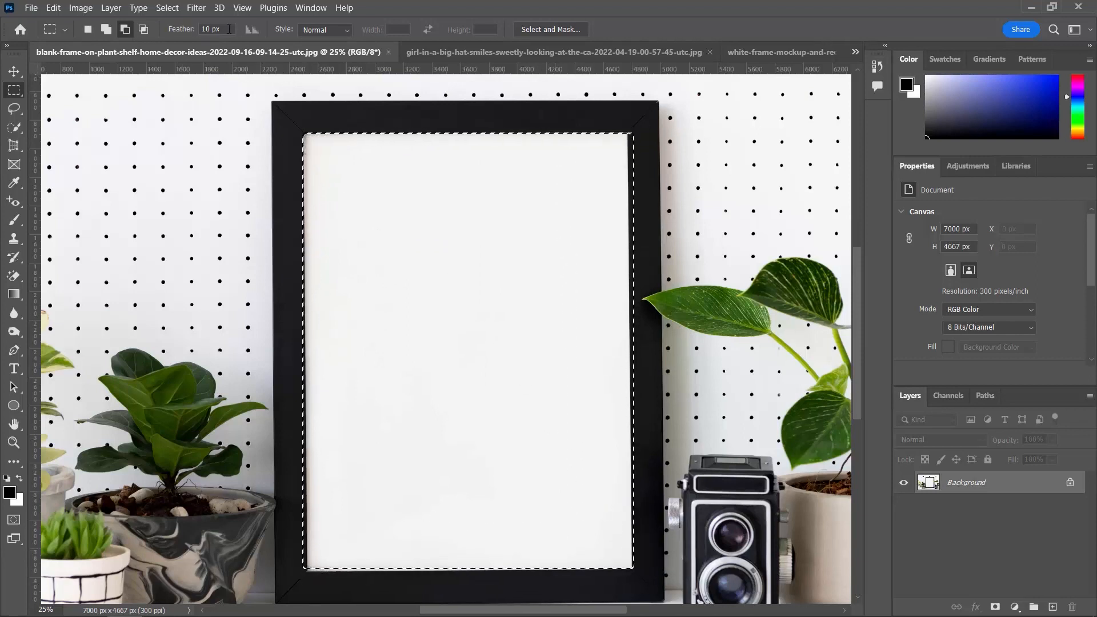
{"action": "key", "text": "ctrl+d"}
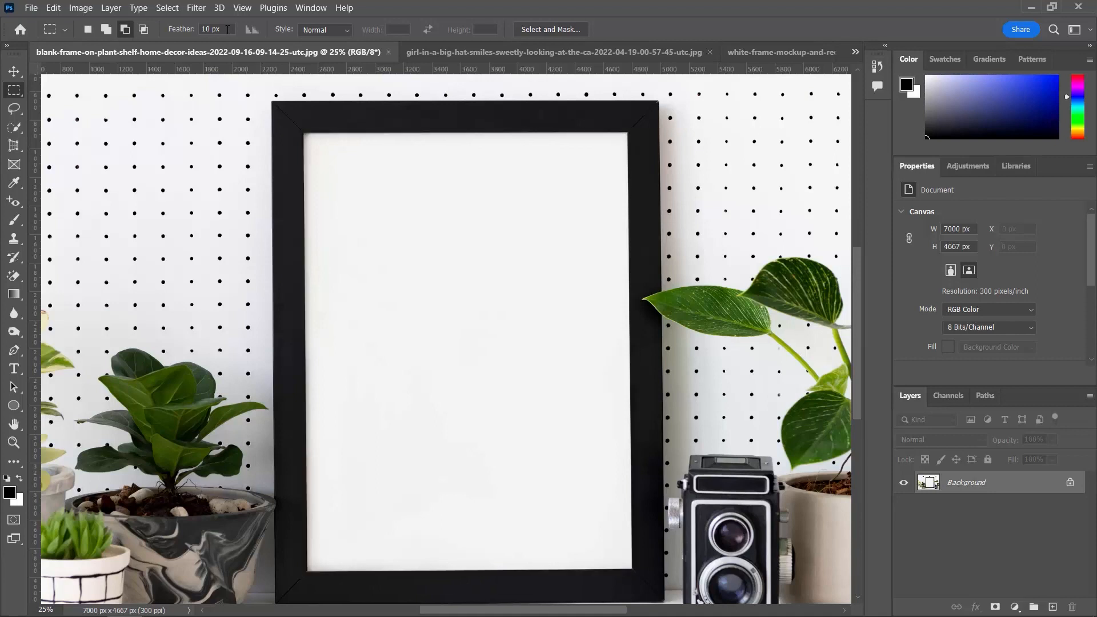
{"action": "left_click_drag", "start_coordinate": [221, 29], "coordinate": [184, 30]}
{"action": "type", "text": "0"}
{"action": "left_click_drag", "start_coordinate": [303, 133], "coordinate": [631, 569]}
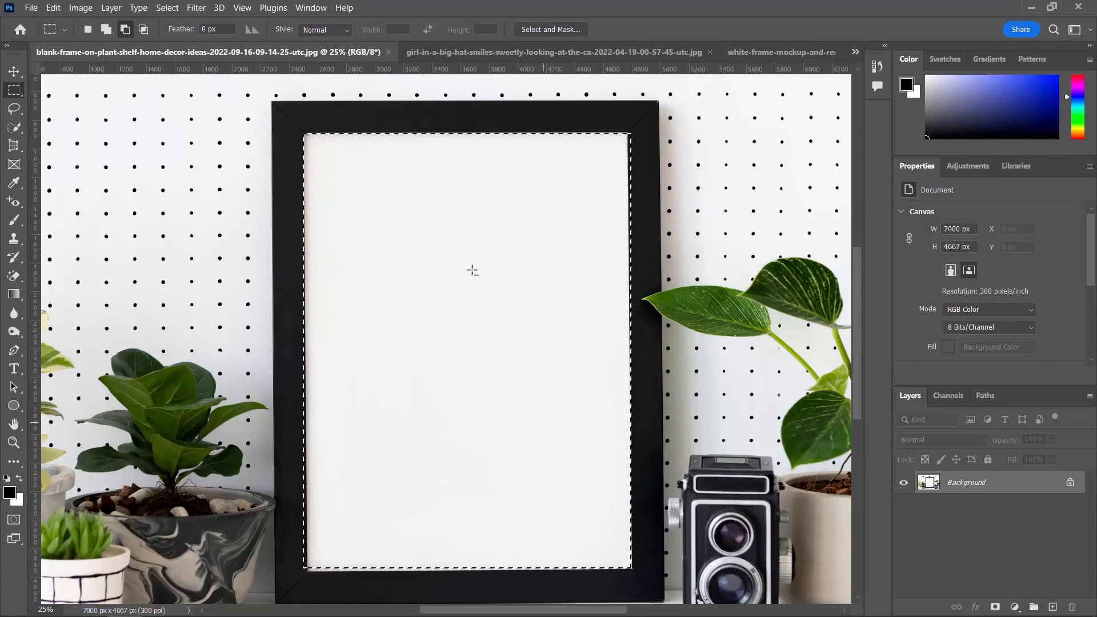
- Start transforming the selection and align its left side with the frame's inner edge
{"action": "left_click", "coordinate": [168, 8]}
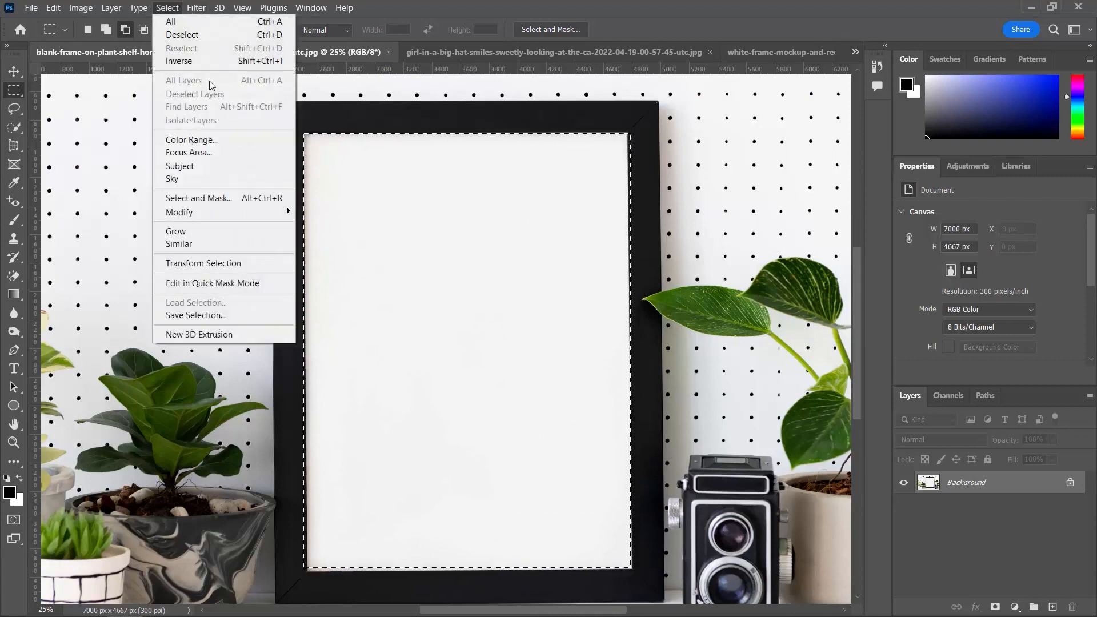
{"action": "left_click", "coordinate": [262, 263]}
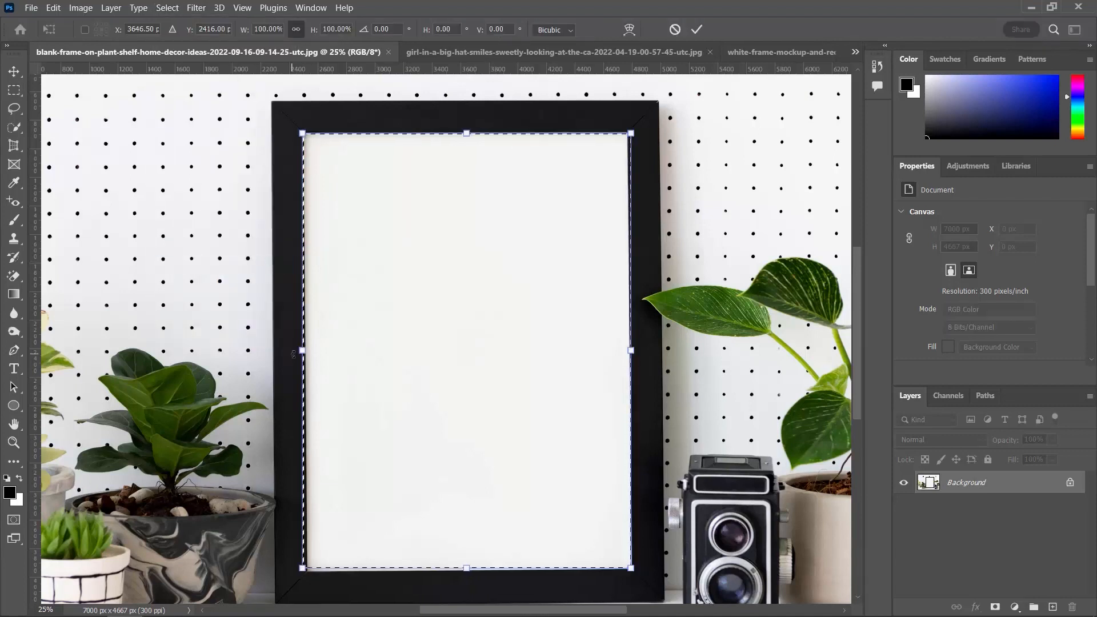
{"action": "key", "text": "ctrl+plus"}
{"action": "key", "text": "ctrl+plus"}
{"action": "key", "text": "ctrl+plus"}
{"action": "left_click_drag", "start_coordinate": [174, 322], "coordinate": [405, 278]}
{"action": "left_click_drag", "start_coordinate": [299, 325], "coordinate": [307, 326]}
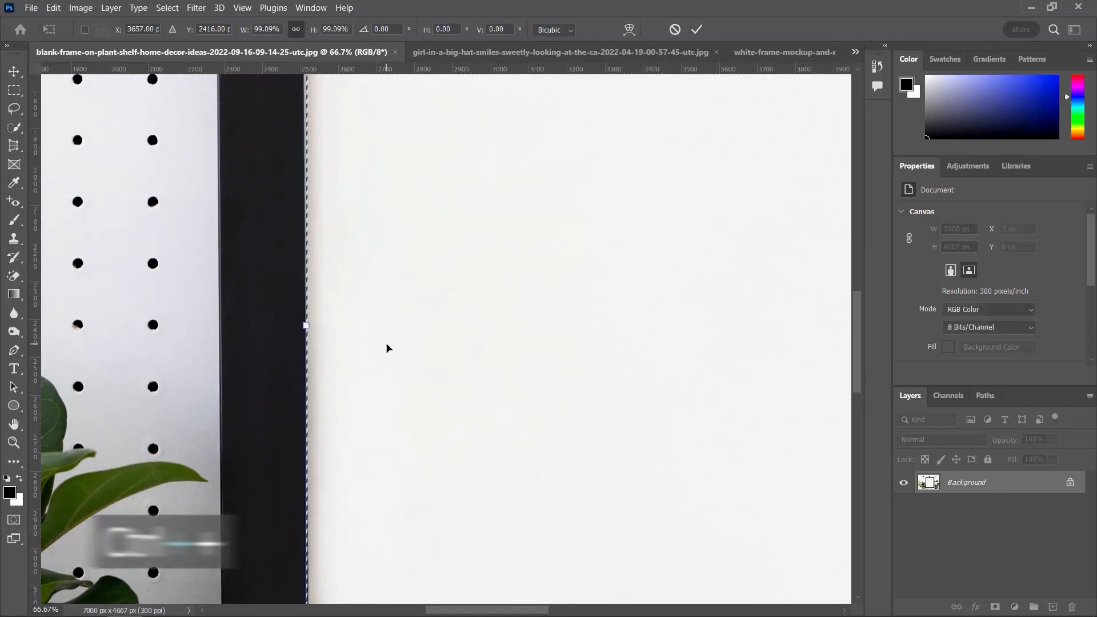
- Extend the selection's upper side to meet the frame's inner top edge
{"action": "key", "text": "ctrl+minus"}
{"action": "key", "text": "ctrl+minus"}
{"action": "key", "text": "ctrl+minus"}
{"action": "left_click_drag", "start_coordinate": [511, 246], "coordinate": [426, 294]}
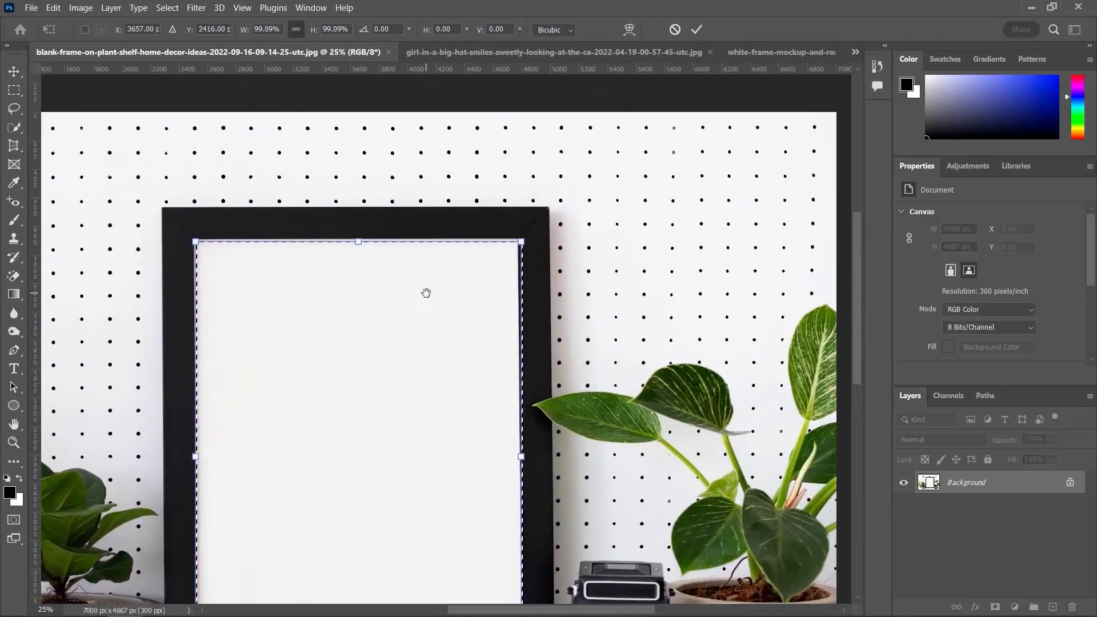
{"action": "key", "text": "ctrl+plus"}
{"action": "key", "text": "ctrl+plus"}
{"action": "left_click_drag", "start_coordinate": [275, 147], "coordinate": [271, 137]}
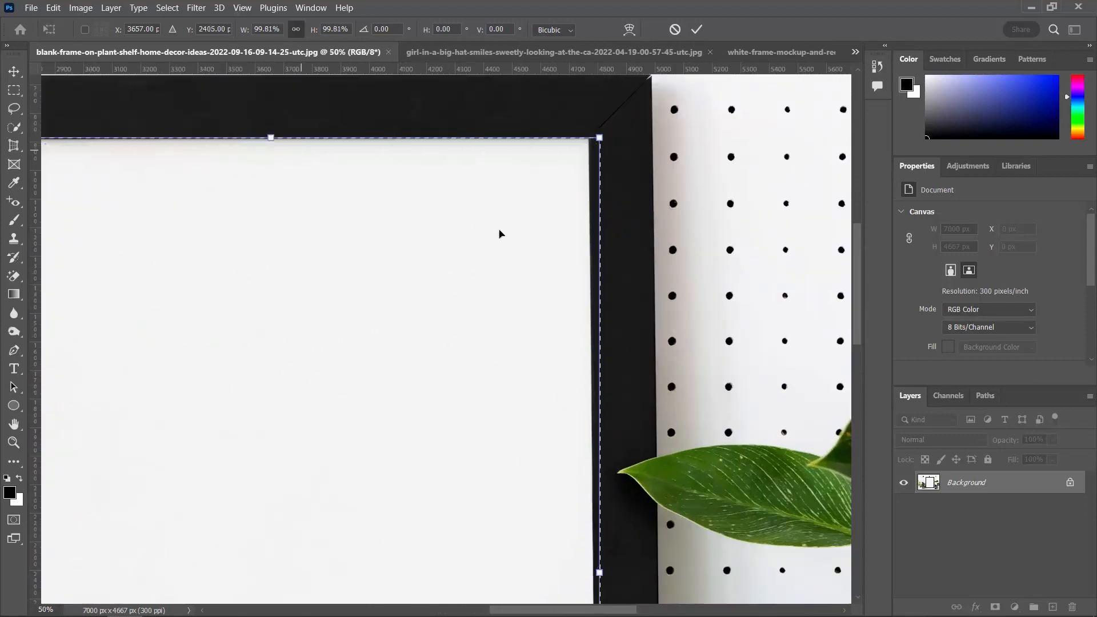
- Adjust the selection's right and lower sides to the frame's inner edges
{"action": "left_click_drag", "start_coordinate": [561, 344], "coordinate": [514, 179]}
{"action": "left_click_drag", "start_coordinate": [554, 367], "coordinate": [549, 367]}
{"action": "left_click_drag", "start_coordinate": [470, 420], "coordinate": [583, 306]}
{"action": "left_click_drag", "start_coordinate": [464, 391], "coordinate": [465, 403]}
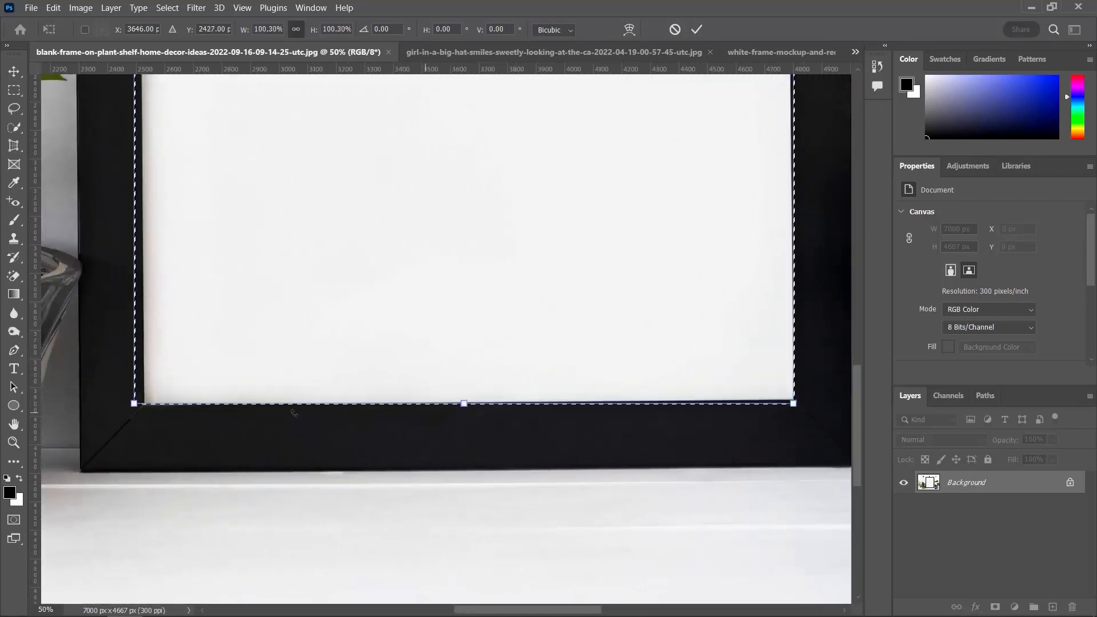
- Distort the selection's two lower corners to match the inner corners of the frame
{"action": "left_click_drag", "start_coordinate": [135, 404], "coordinate": [144, 405]}
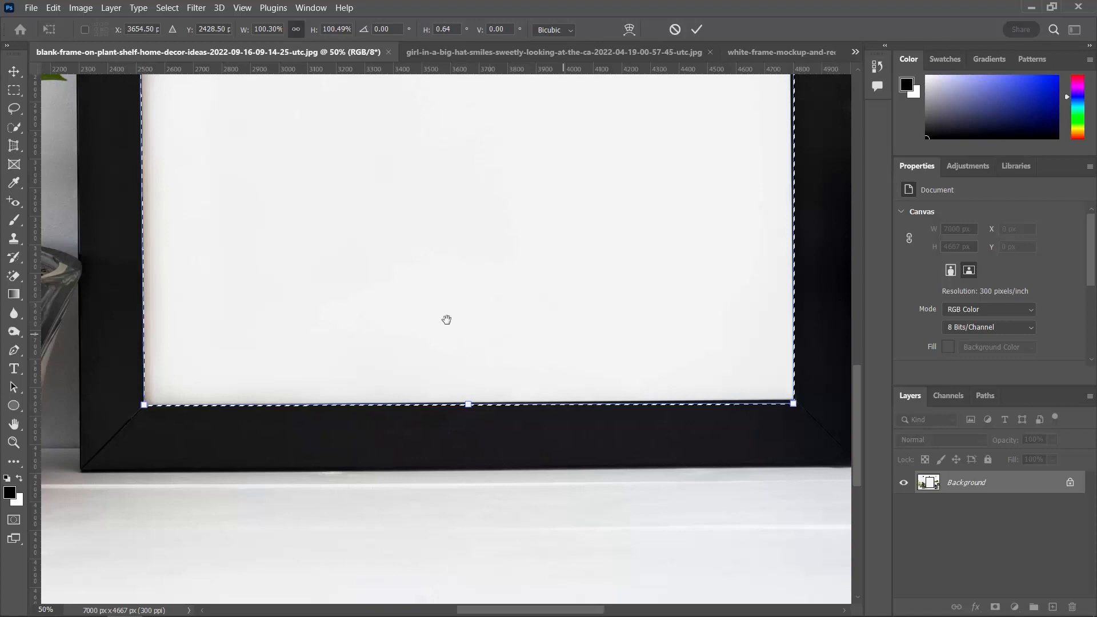
{"action": "left_click_drag", "start_coordinate": [534, 332], "coordinate": [406, 317]}
{"action": "left_click_drag", "start_coordinate": [667, 389], "coordinate": [667, 384]}
- Distort the selection's two upper corners to fit the frame's inner corners and apply the transformation
{"action": "scroll", "coordinate": [574, 349], "scroll_direction": "down", "scroll_amount": 1}
{"action": "left_click_drag", "start_coordinate": [555, 132], "coordinate": [513, 428]}
{"action": "scroll", "coordinate": [514, 286], "scroll_direction": "up", "scroll_amount": 2}
{"action": "left_click_drag", "start_coordinate": [652, 103], "coordinate": [641, 96]}
{"action": "left_click_drag", "start_coordinate": [347, 226], "coordinate": [730, 343]}
{"action": "left_click_drag", "start_coordinate": [451, 310], "coordinate": [654, 431]}
{"action": "left_click_drag", "start_coordinate": [361, 340], "coordinate": [362, 338]}
{"action": "scroll", "coordinate": [421, 350], "scroll_direction": "down", "scroll_amount": 2}
{"action": "left_click_drag", "start_coordinate": [504, 282], "coordinate": [452, 235]}
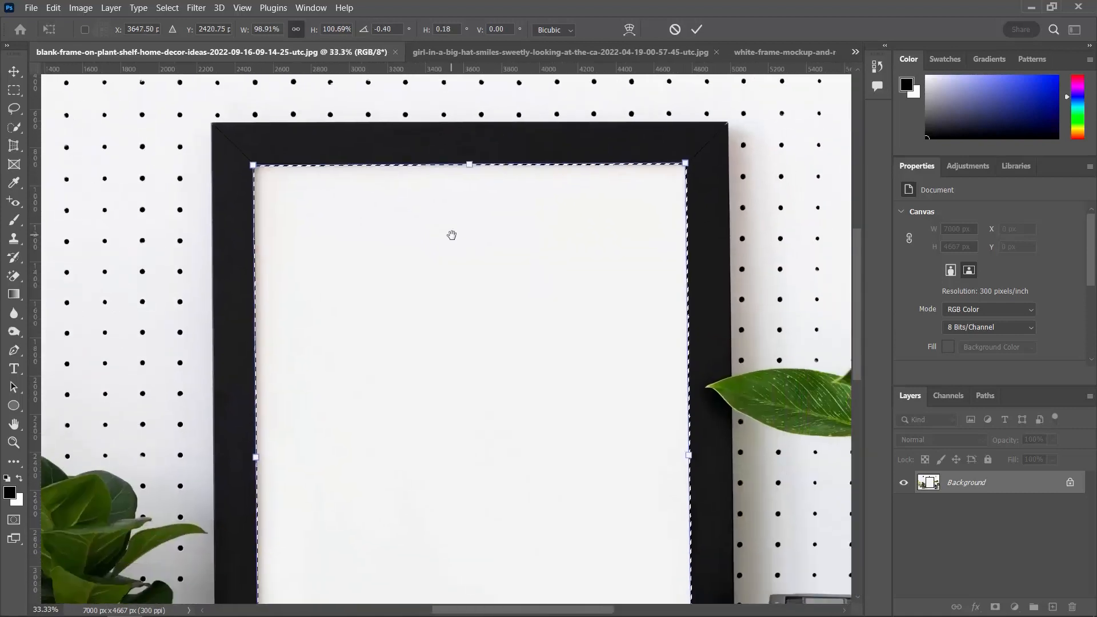
{"action": "scroll", "coordinate": [485, 294], "scroll_direction": "down", "scroll_amount": 1}
{"action": "key", "text": "Return"}
{"action": "left_click_drag", "start_coordinate": [491, 324], "coordinate": [480, 284]}
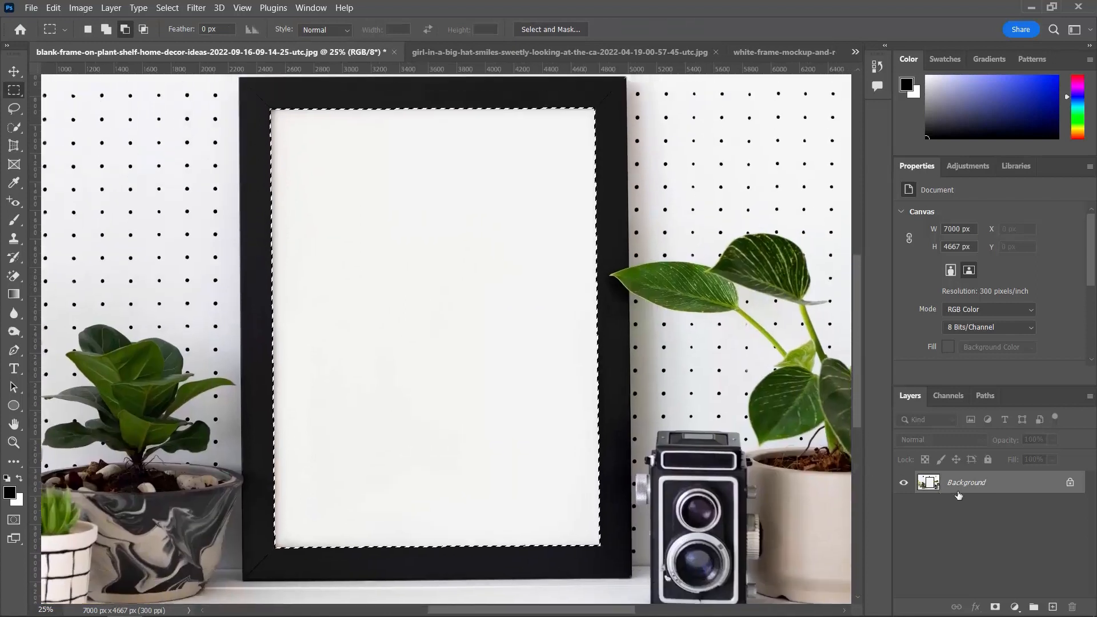
- Close the Properties panel group and widen the panel column that holds the layers
{"action": "left_click", "coordinate": [1090, 166]}
{"action": "left_click", "coordinate": [1051, 187]}
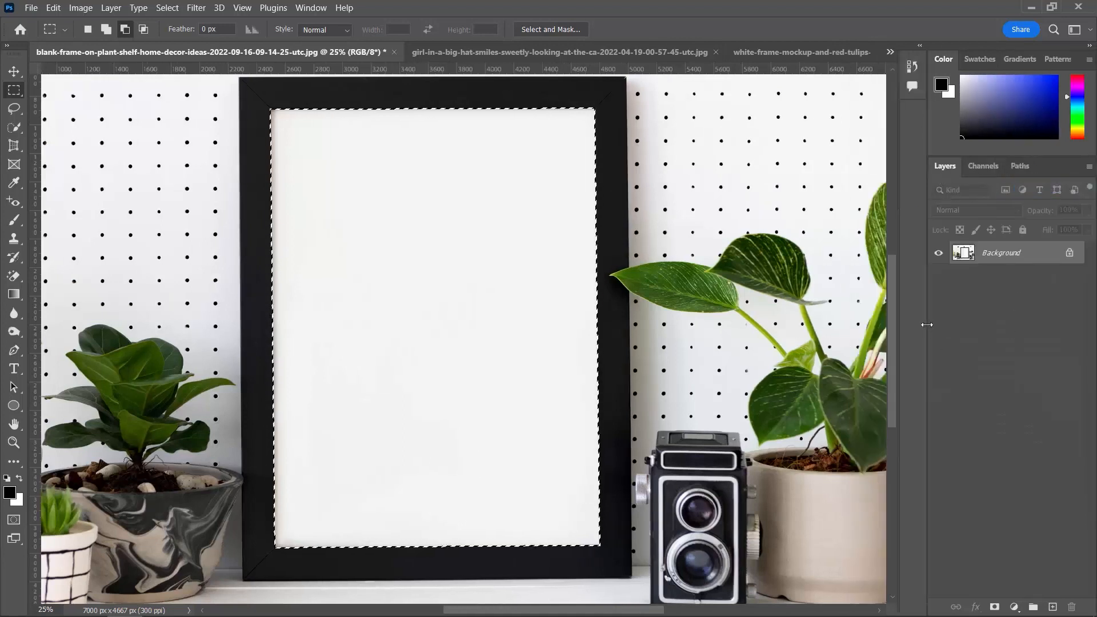
{"action": "left_click_drag", "start_coordinate": [915, 327], "coordinate": [879, 327]}
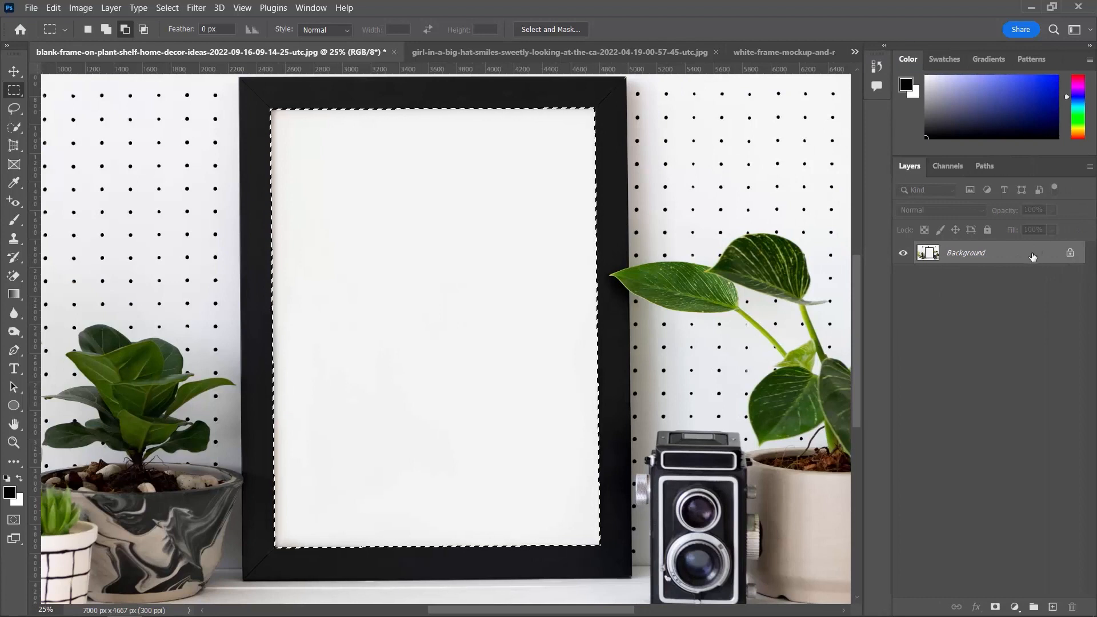
- Try copying the selected area to a new layer, and undo the copy
{"action": "key", "text": "ctrl+j"}
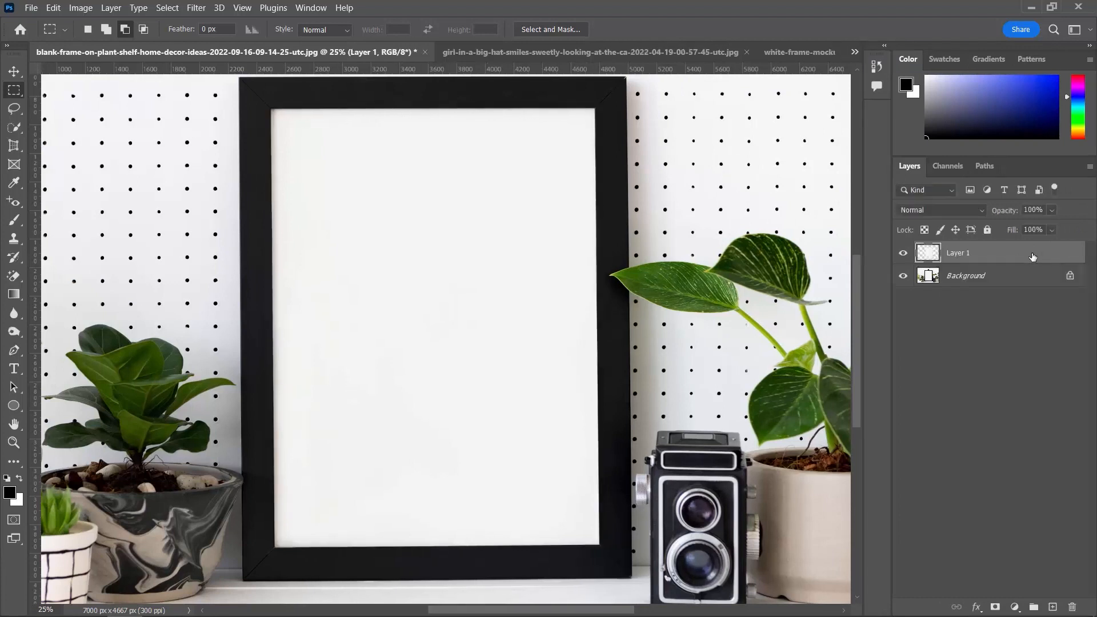
{"action": "key", "text": "ctrl+z"}
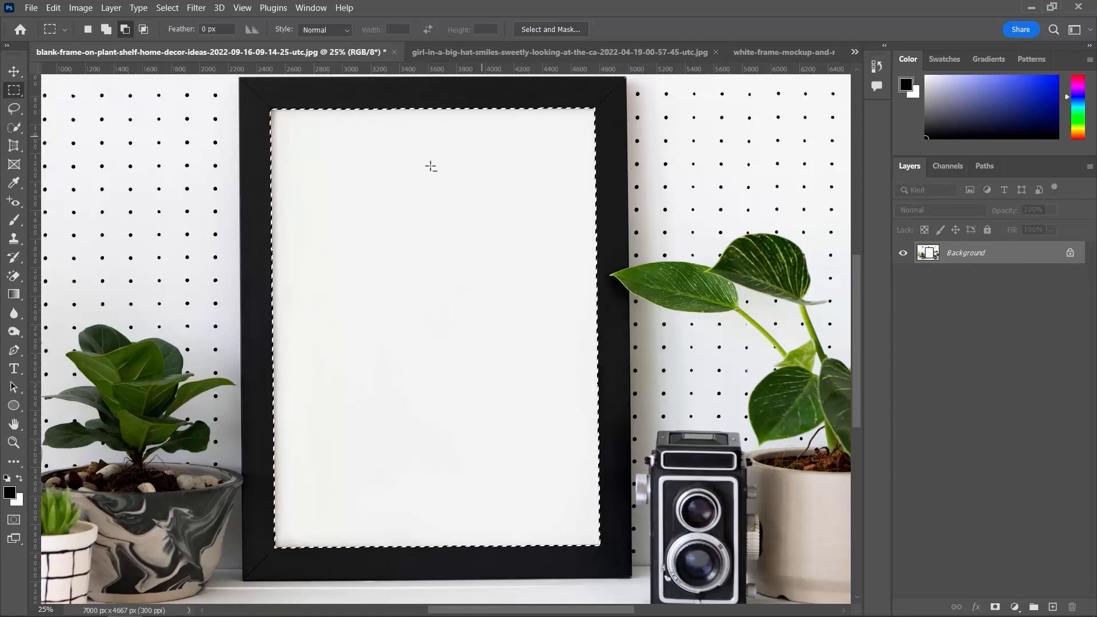
- Unlock the Background layer and add a layer mask to it from the frame selection
{"action": "left_click", "coordinate": [1070, 253]}
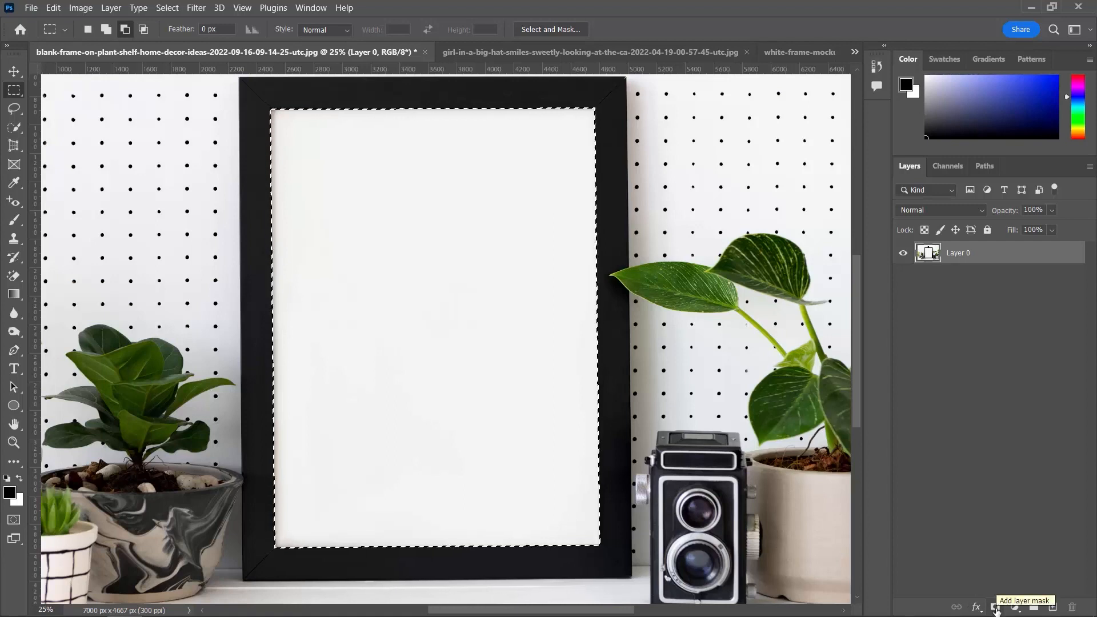
{"action": "left_click", "coordinate": [995, 607]}
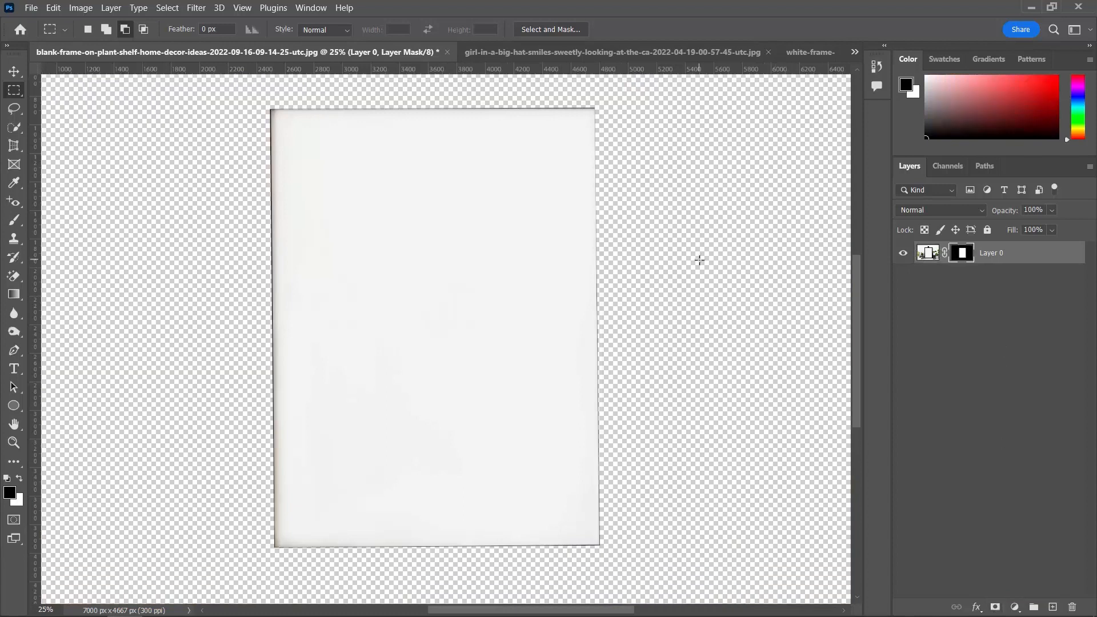
{"action": "key", "text": "ctrl+minus"}
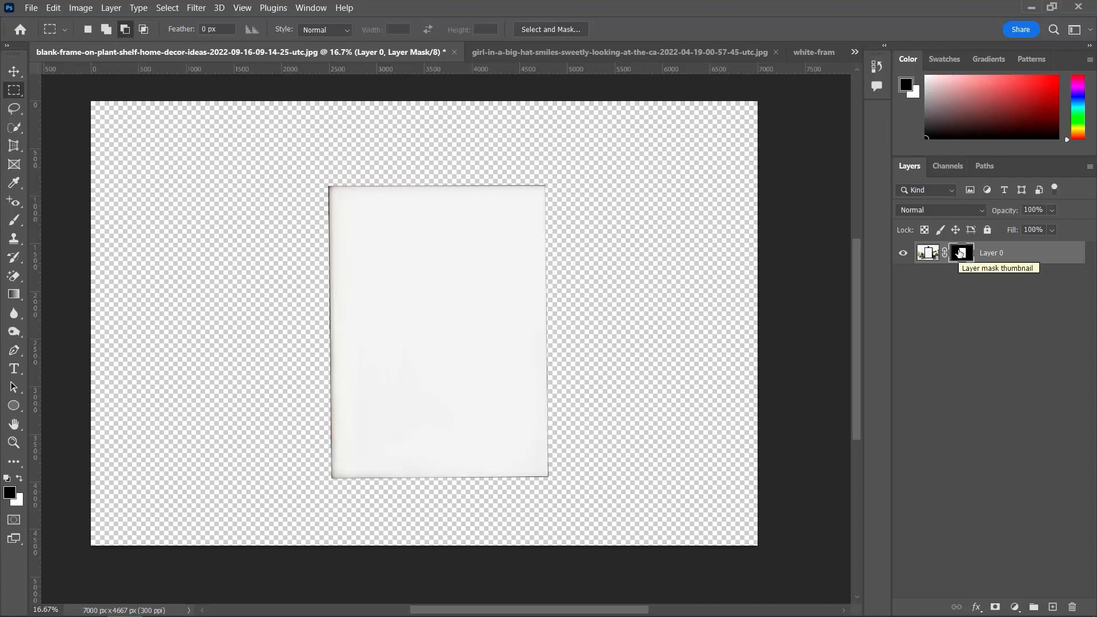
- Invert Layer 0's mask to cut out the frame's interior, and add a new empty layer
{"action": "left_click", "coordinate": [929, 257]}
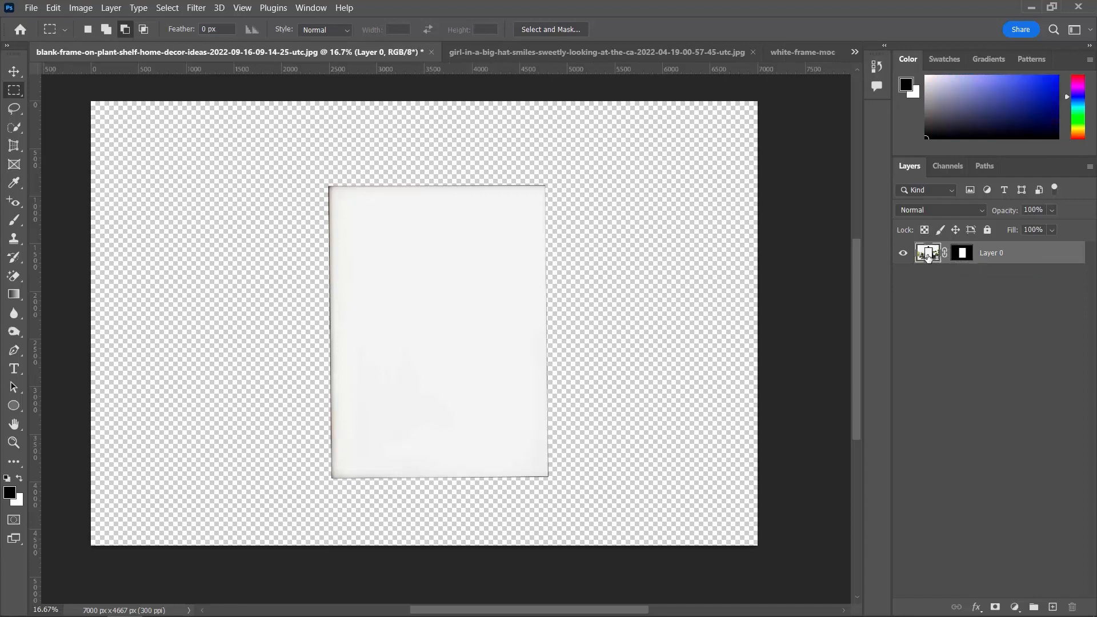
{"action": "left_click", "coordinate": [964, 256]}
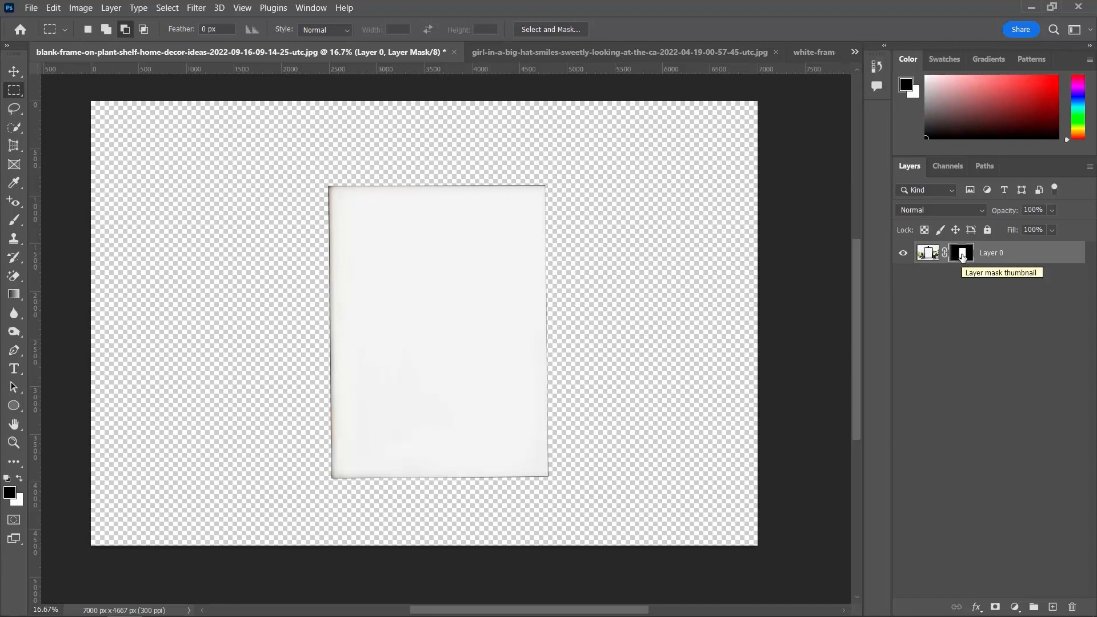
{"action": "key", "text": "ctrl+i"}
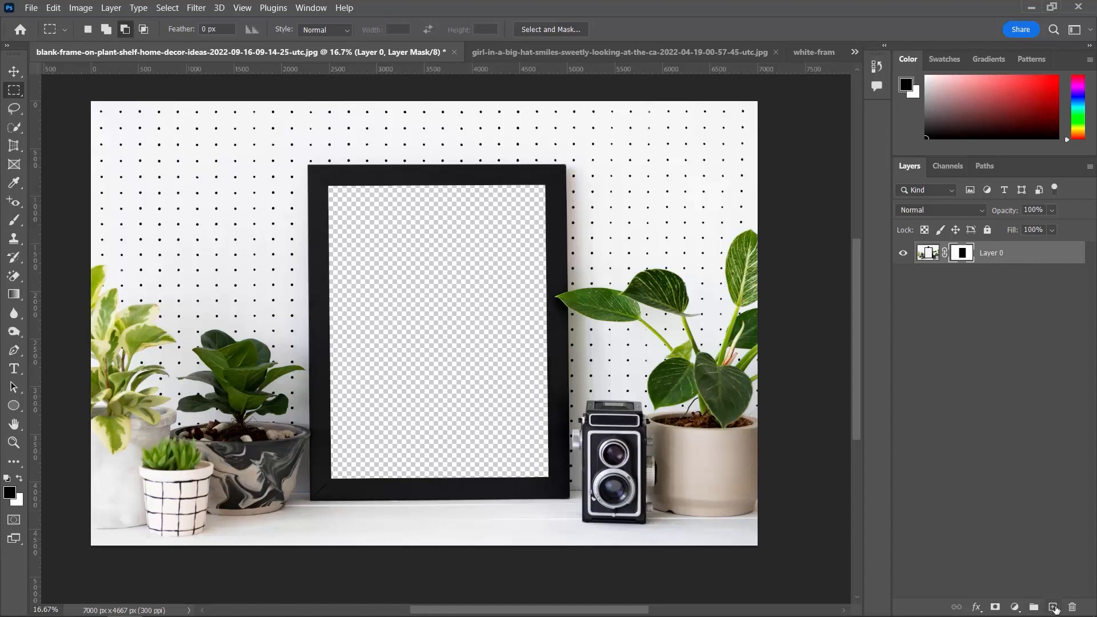
{"action": "left_click", "coordinate": [1054, 607]}
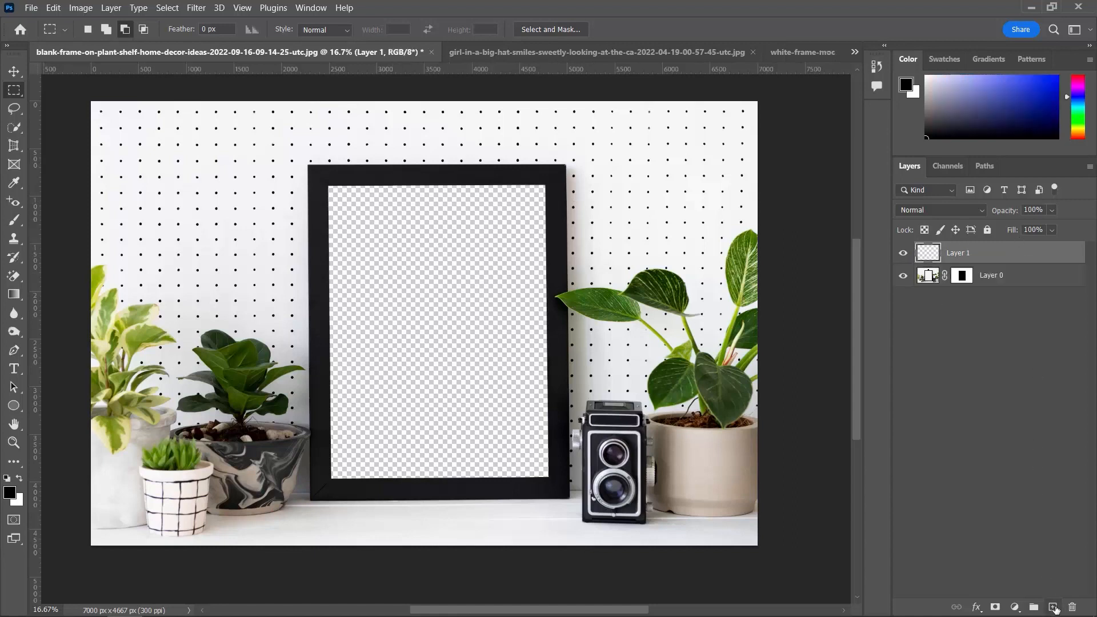
- Bring the photo of the girl in the big hat into the frame document, accepting the colour profile conversion
{"action": "left_click", "coordinate": [540, 53]}
{"action": "key", "text": "v"}
{"action": "left_click_drag", "start_coordinate": [365, 196], "coordinate": [396, 297]}
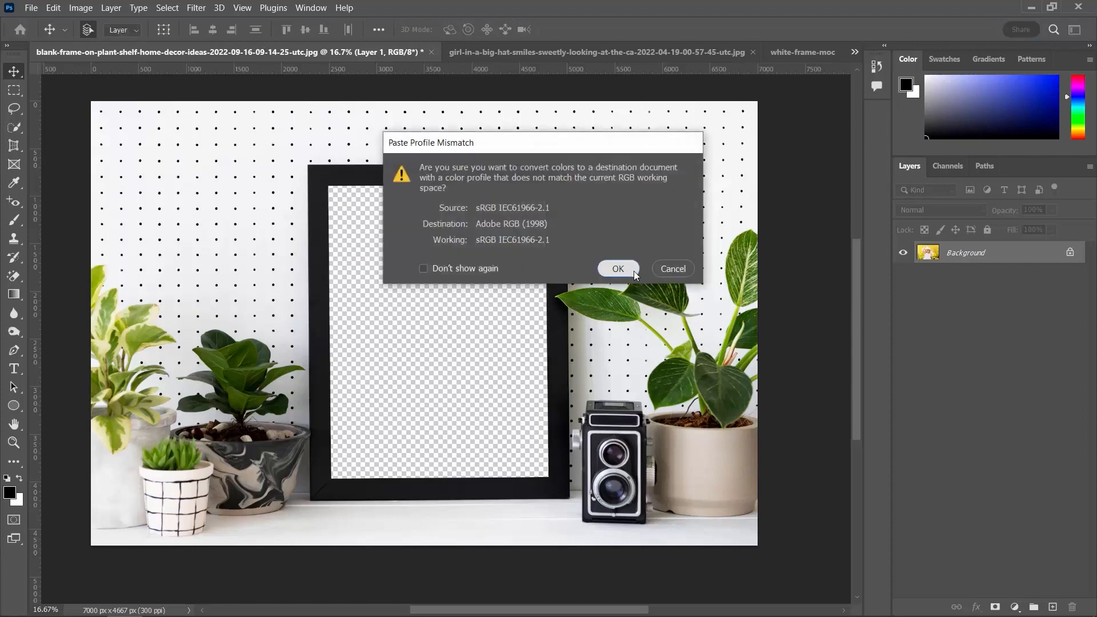
{"action": "left_click", "coordinate": [618, 268]}
- Place the girl photo's layer below Layer 0 and position the photo inside the frame opening
{"action": "left_click_drag", "start_coordinate": [983, 258], "coordinate": [988, 312]}
{"action": "left_click_drag", "start_coordinate": [447, 301], "coordinate": [511, 353]}
{"action": "key", "text": "ctrl+minus"}
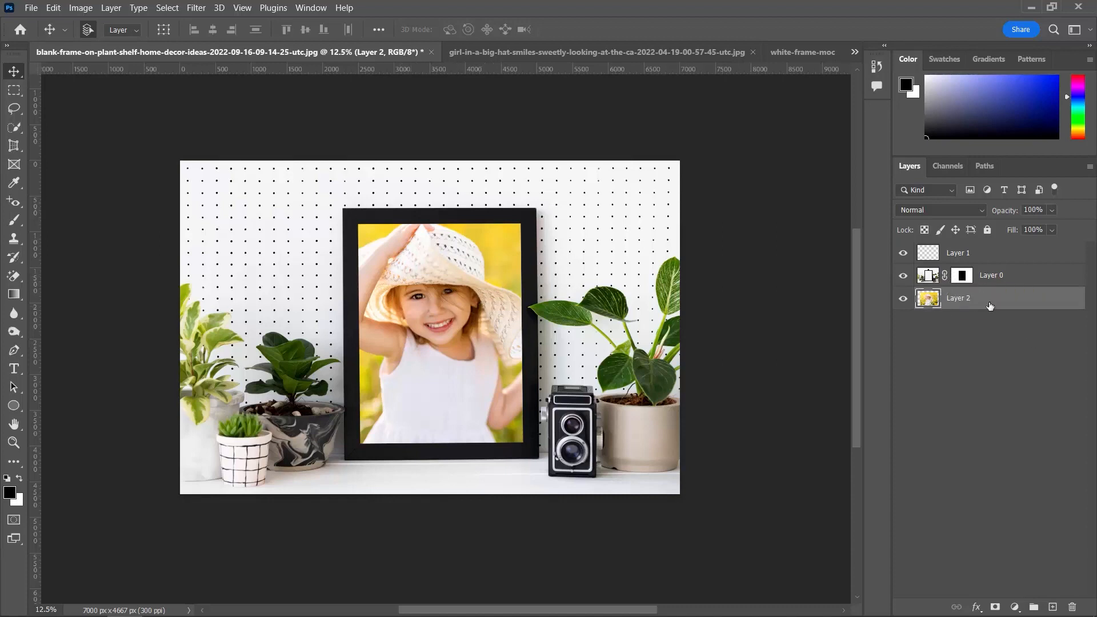
- Make Layer 0's mask the active target and choose the Brush tool
{"action": "left_click", "coordinate": [962, 277]}
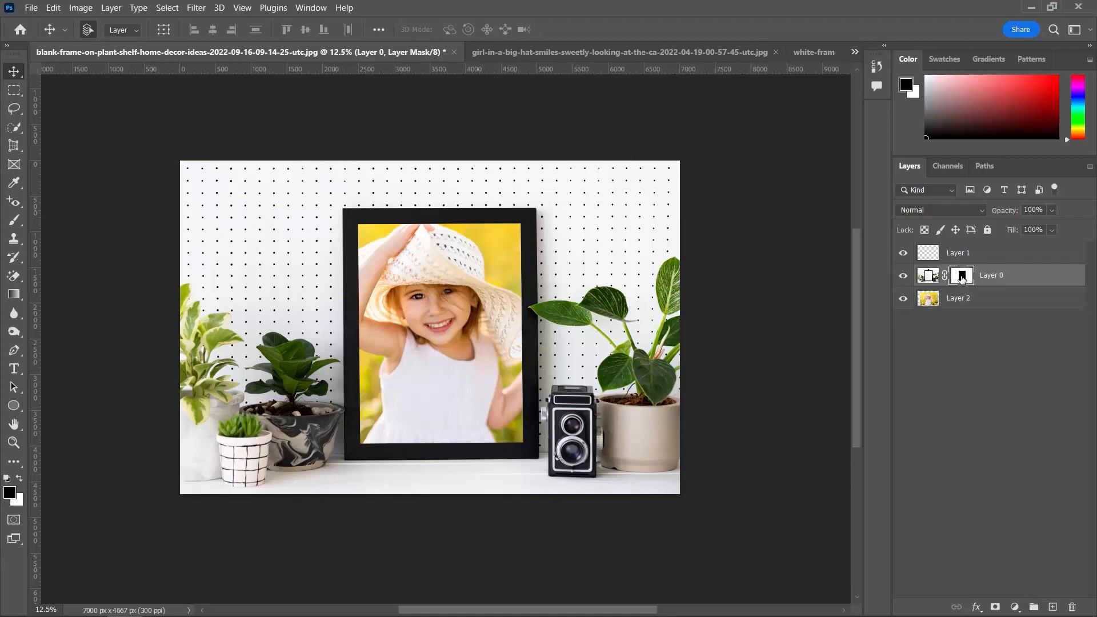
{"action": "key", "text": "ctrl+plus"}
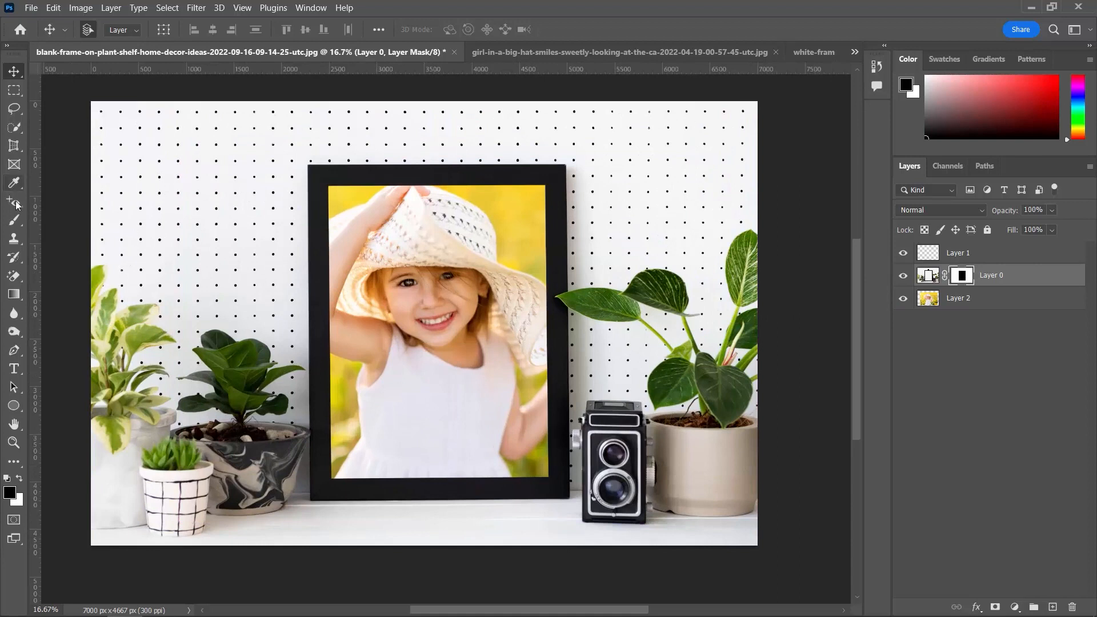
{"action": "left_click", "coordinate": [14, 219]}
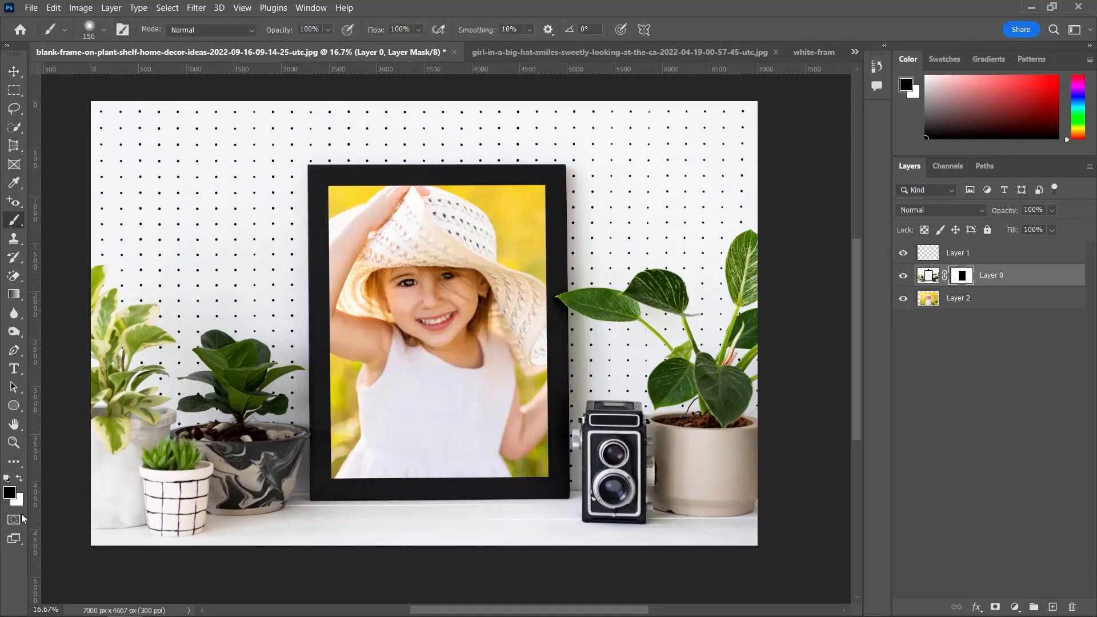
- Set the foreground colour to c8a8a8, try a brush stroke on the mask over the photo, and undo the stroke
{"action": "left_click", "coordinate": [9, 494]}
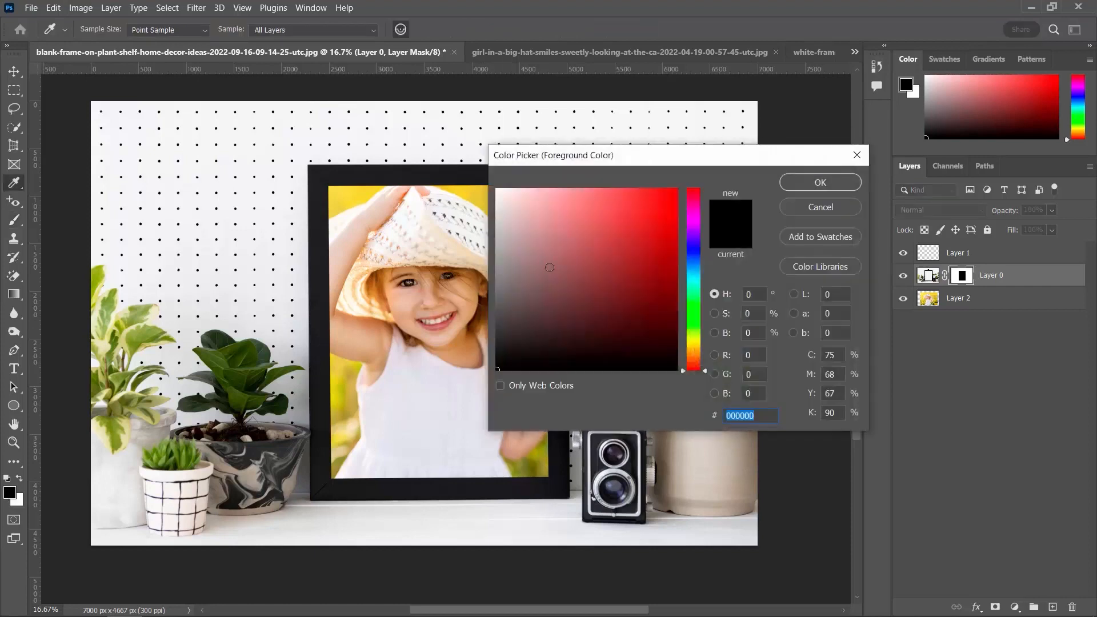
{"action": "left_click", "coordinate": [524, 252]}
{"action": "left_click", "coordinate": [522, 225]}
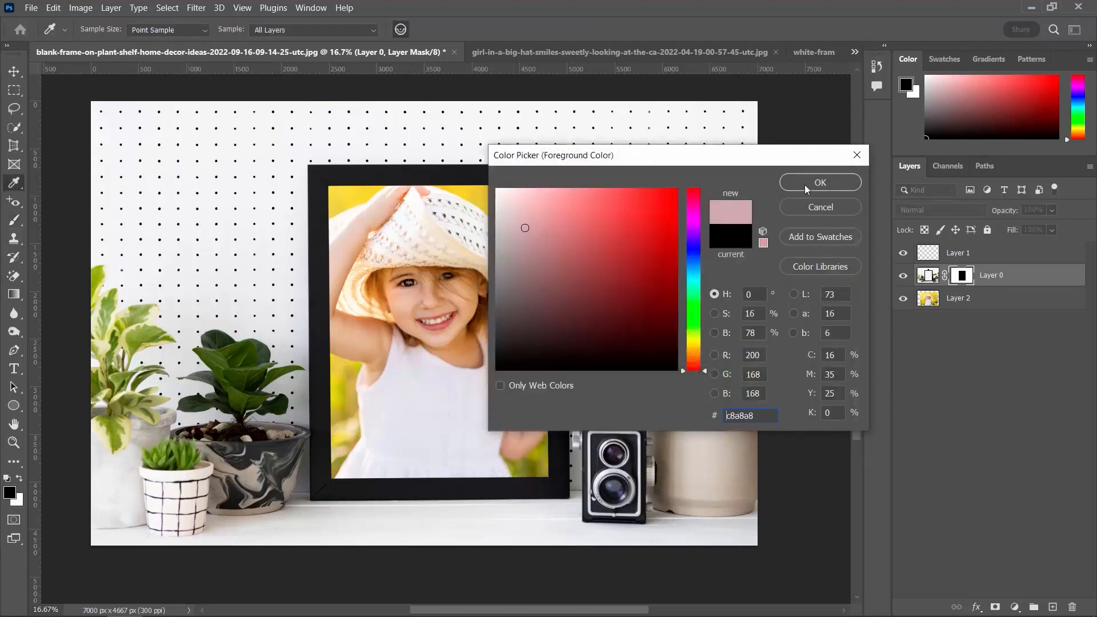
{"action": "left_click", "coordinate": [820, 182]}
{"action": "mouse_move", "coordinate": [447, 280]}
{"action": "left_mouse_down"}
{"action": "mouse_move", "coordinate": [467, 298]}
{"action": "mouse_move", "coordinate": [485, 283]}
{"action": "mouse_move", "coordinate": [478, 255]}
{"action": "mouse_move", "coordinate": [435, 238]}
{"action": "mouse_move", "coordinate": [443, 290]}
{"action": "left_mouse_up"}
{"action": "key", "text": "ctrl+z"}
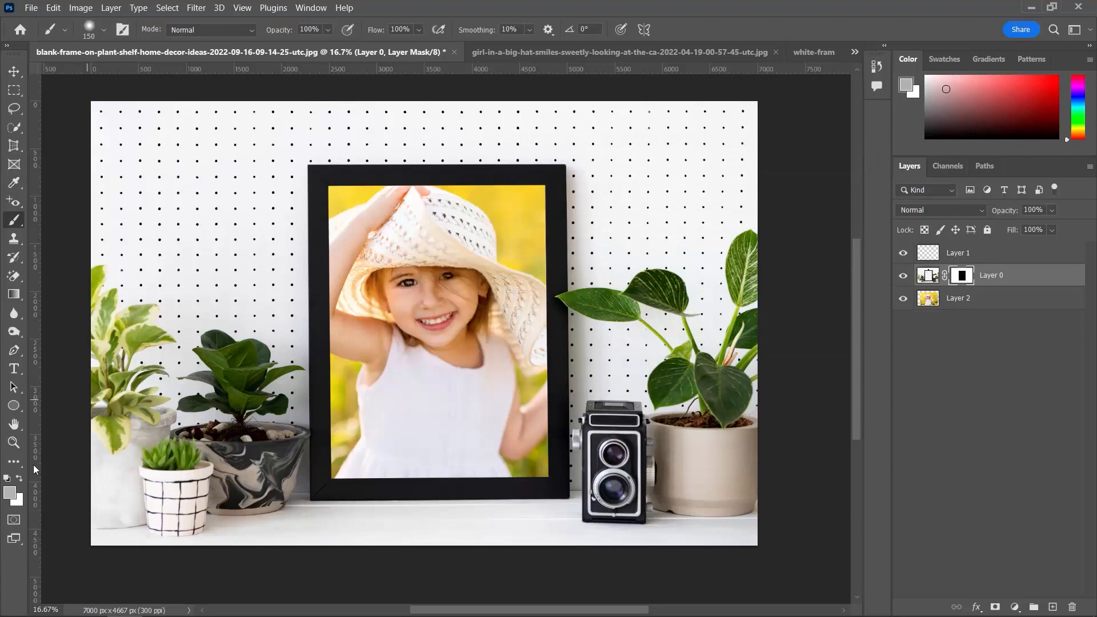
- Set the foreground colour to black and swap it with the white background colour
{"action": "left_click", "coordinate": [11, 493]}
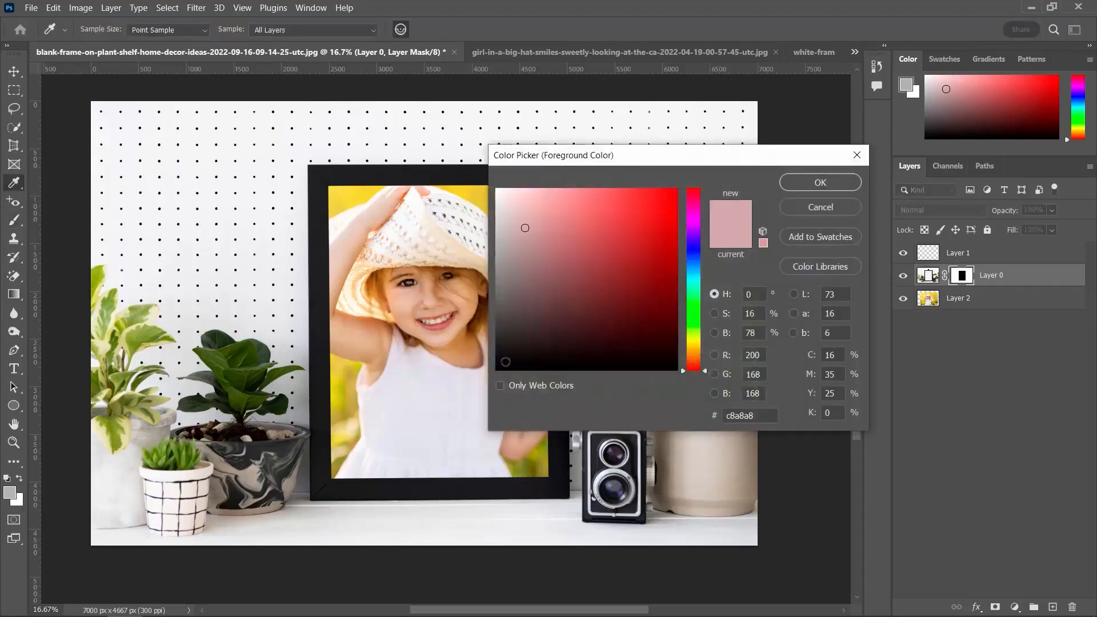
{"action": "left_click_drag", "start_coordinate": [506, 362], "coordinate": [478, 379]}
{"action": "left_click", "coordinate": [820, 183]}
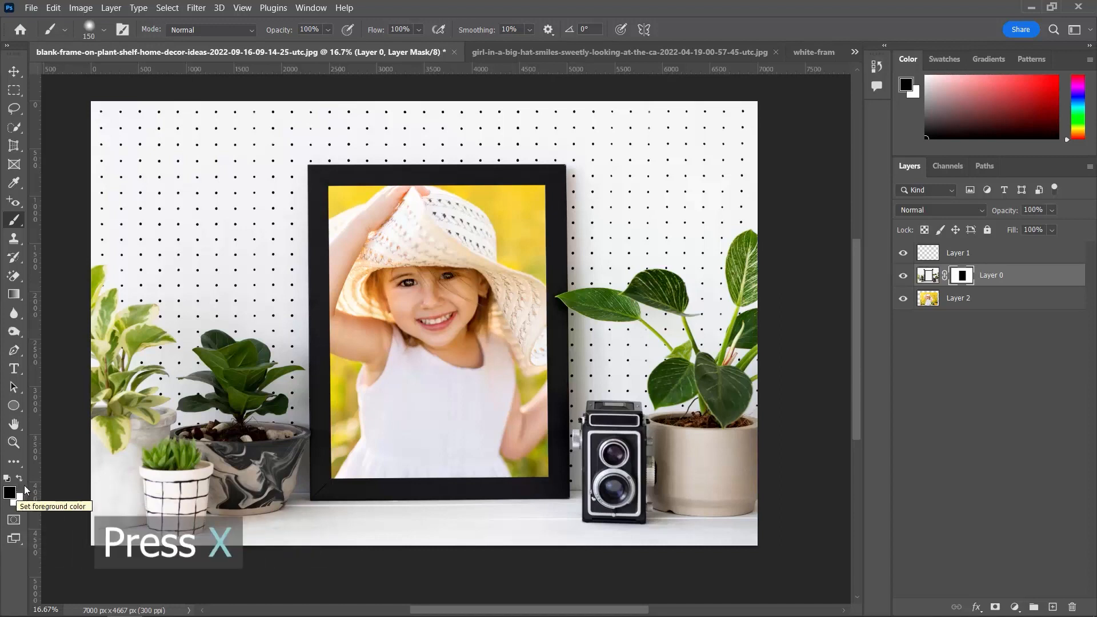
{"action": "key", "text": "x"}
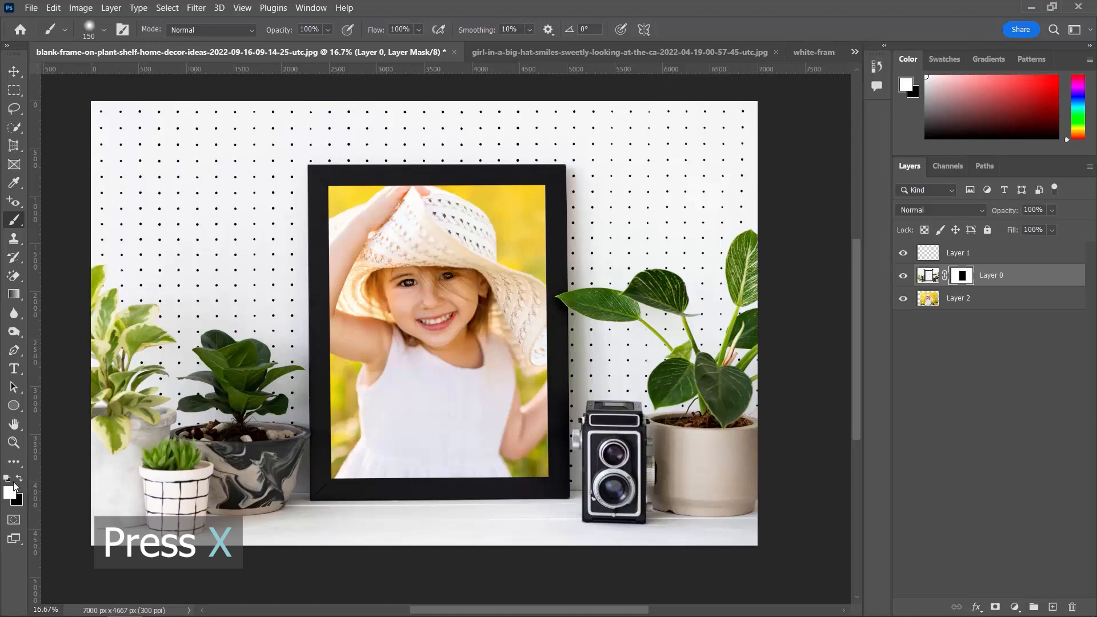
- Try painting white on Layer 0's mask over the girl's face with the brush enlarged to 250, and undo the strokes
{"action": "mouse_move", "coordinate": [404, 320]}
{"action": "left_mouse_down"}
{"action": "mouse_move", "coordinate": [451, 294]}
{"action": "mouse_move", "coordinate": [384, 343]}
{"action": "mouse_move", "coordinate": [470, 279]}
{"action": "mouse_move", "coordinate": [409, 367]}
{"action": "mouse_move", "coordinate": [464, 305]}
{"action": "mouse_move", "coordinate": [421, 331]}
{"action": "mouse_move", "coordinate": [454, 292]}
{"action": "mouse_move", "coordinate": [426, 320]}
{"action": "mouse_move", "coordinate": [440, 282]}
{"action": "mouse_move", "coordinate": [435, 232]}
{"action": "mouse_move", "coordinate": [411, 222]}
{"action": "mouse_move", "coordinate": [323, 266]}
{"action": "mouse_move", "coordinate": [315, 241]}
{"action": "mouse_move", "coordinate": [417, 262]}
{"action": "mouse_move", "coordinate": [367, 296]}
{"action": "mouse_move", "coordinate": [437, 329]}
{"action": "left_mouse_up"}
{"action": "key", "text": "ctrl+plus"}
{"action": "key", "text": "bracketright"}
{"action": "key", "text": "bracketright"}
{"action": "key", "text": "bracketright"}
{"action": "key", "text": "ctrl+z"}
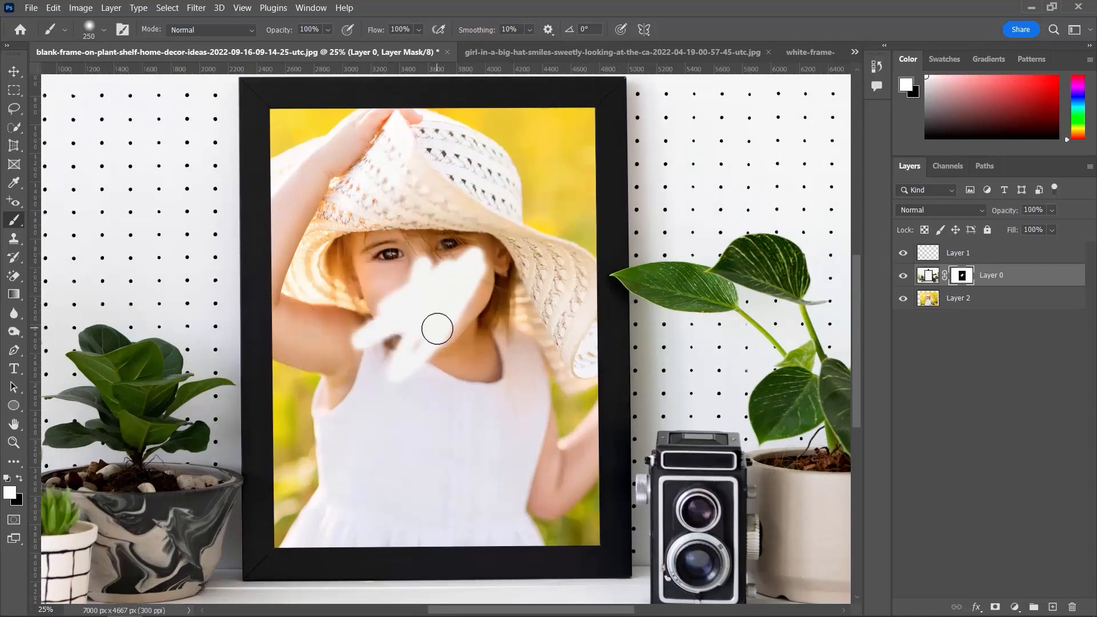
{"action": "key", "text": "ctrl+z"}
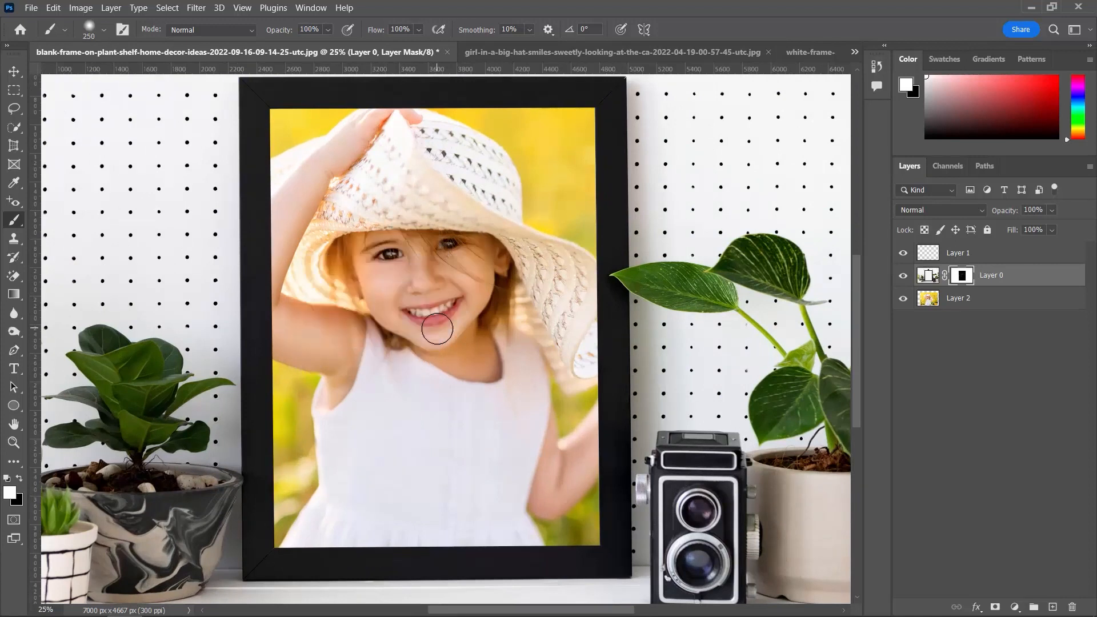
{"action": "key", "text": "ctrl+minus"}
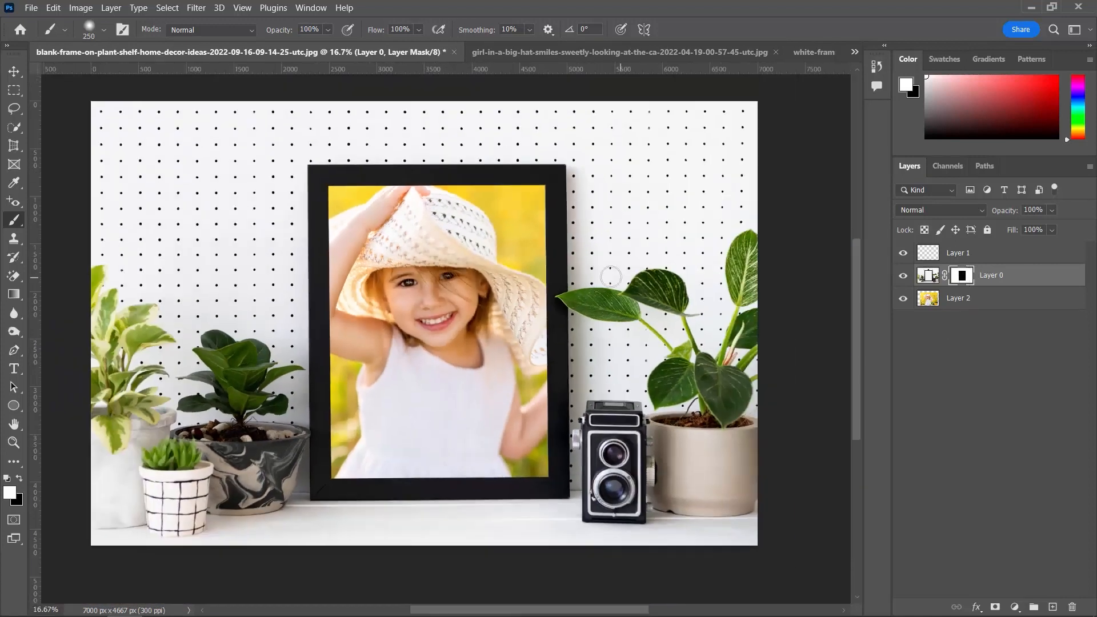
- Unlink Layer 0 from its mask, try moving the mask and the layer contents independently, and undo the moves
{"action": "left_click", "coordinate": [16, 72]}
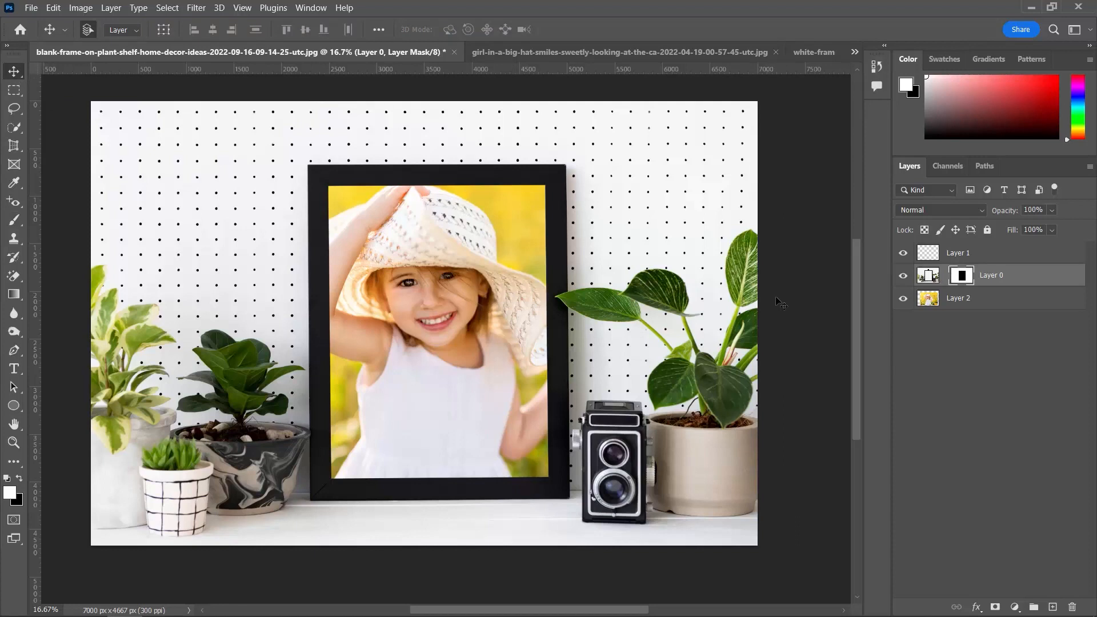
{"action": "left_click_drag", "start_coordinate": [537, 307], "coordinate": [636, 334]}
{"action": "left_click", "coordinate": [929, 276]}
{"action": "mouse_move", "coordinate": [506, 303]}
{"action": "left_mouse_down"}
{"action": "mouse_move", "coordinate": [578, 304]}
{"action": "mouse_move", "coordinate": [515, 307]}
{"action": "left_mouse_up"}
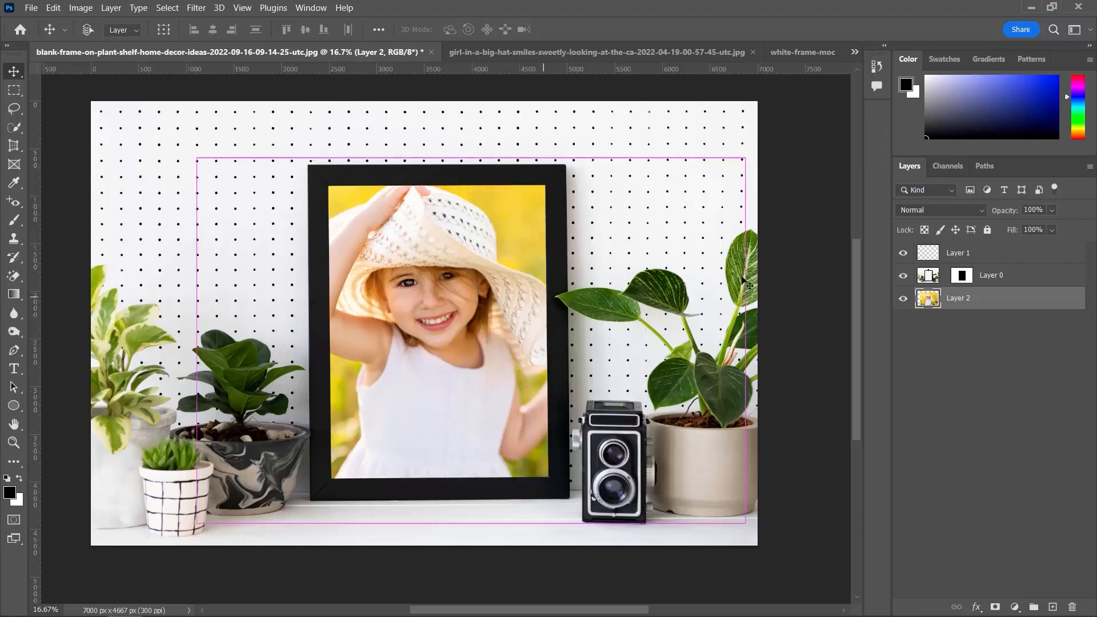
{"action": "left_click", "coordinate": [934, 277]}
{"action": "left_click_drag", "start_coordinate": [609, 224], "coordinate": [706, 275]}
{"action": "key", "text": "ctrl+z"}
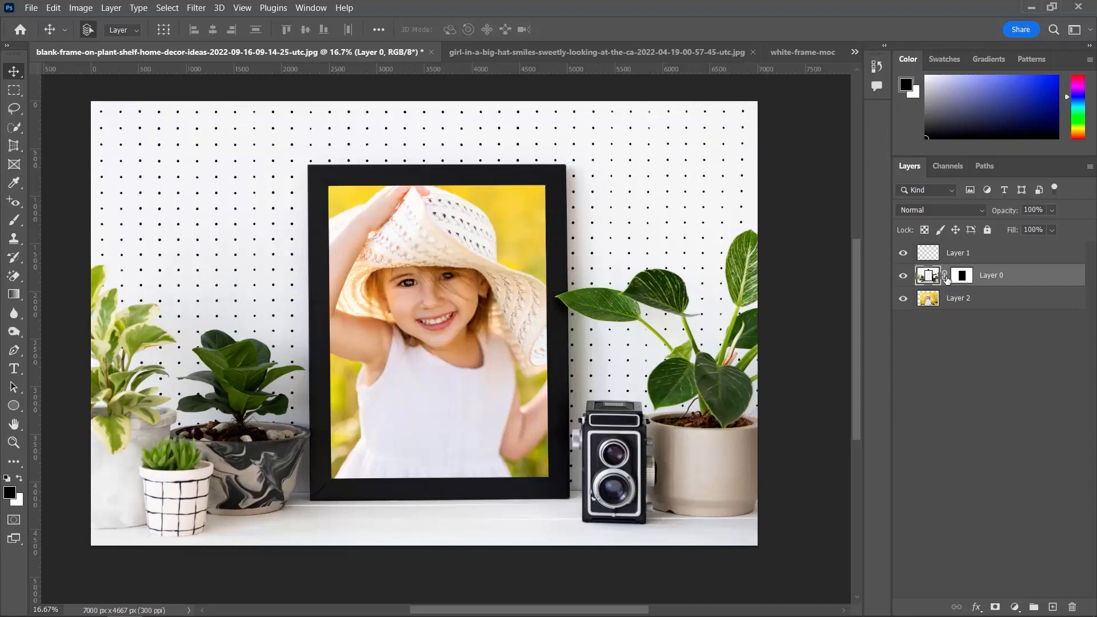
- Shift the girl photo slightly right inside the frame, and move Layer 0 together with its relinked mask slightly left
{"action": "mouse_move", "coordinate": [497, 283]}
{"action": "left_mouse_down"}
{"action": "mouse_move", "coordinate": [549, 282]}
{"action": "mouse_move", "coordinate": [497, 283]}
{"action": "left_mouse_up"}
{"action": "left_click", "coordinate": [924, 278]}
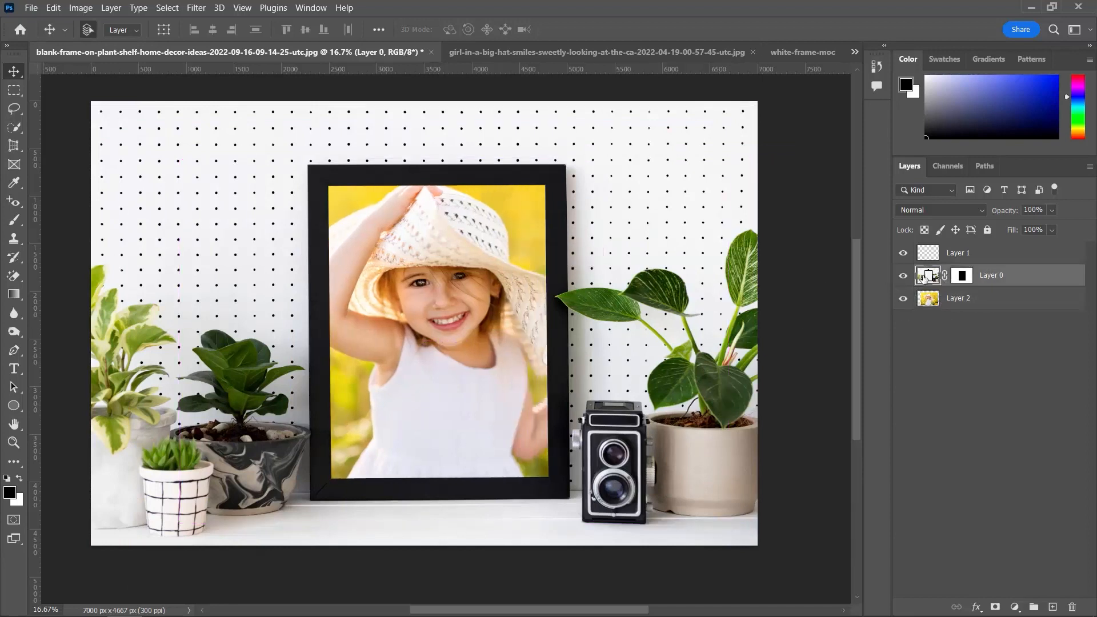
{"action": "mouse_move", "coordinate": [627, 270]}
{"action": "left_mouse_down"}
{"action": "mouse_move", "coordinate": [707, 266]}
{"action": "mouse_move", "coordinate": [398, 267]}
{"action": "mouse_move", "coordinate": [716, 267]}
{"action": "mouse_move", "coordinate": [440, 267]}
{"action": "mouse_move", "coordinate": [709, 267]}
{"action": "mouse_move", "coordinate": [478, 271]}
{"action": "mouse_move", "coordinate": [612, 270]}
{"action": "left_mouse_up"}
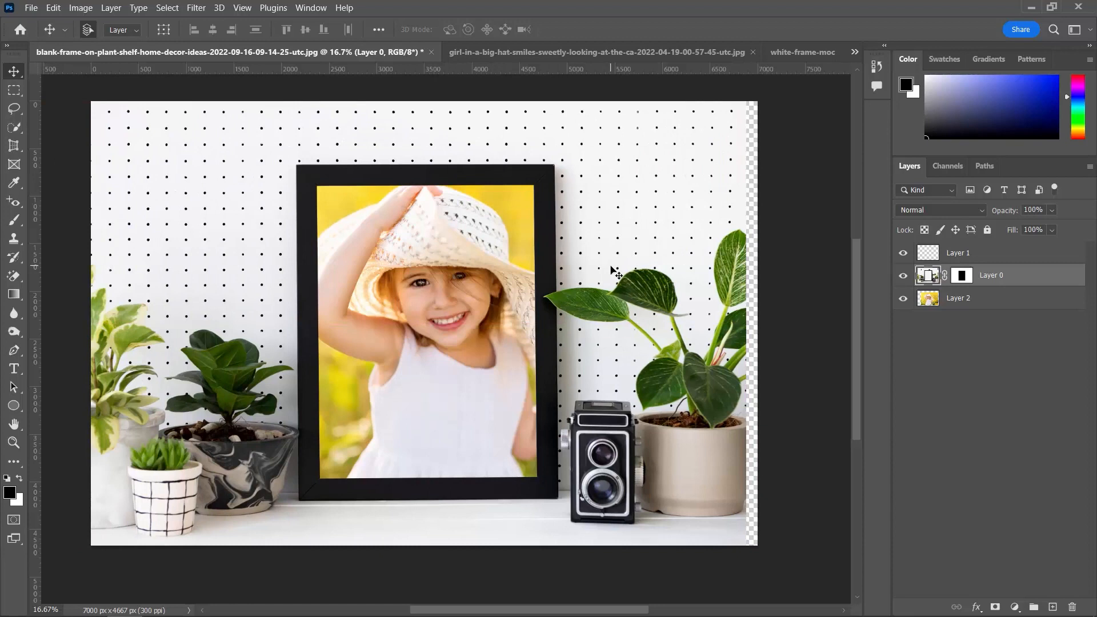
- In the girl-in-a-big-hat document, select the girl's hat and face using the Quick Selection tool at brush size 200
{"action": "left_click", "coordinate": [551, 55]}
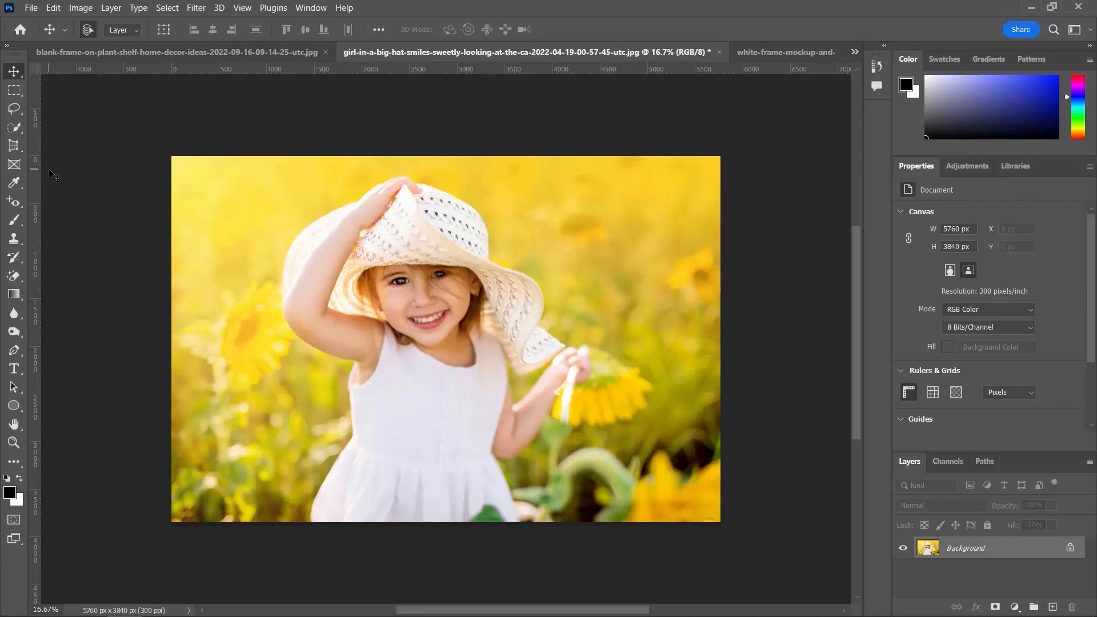
{"action": "left_click", "coordinate": [15, 127]}
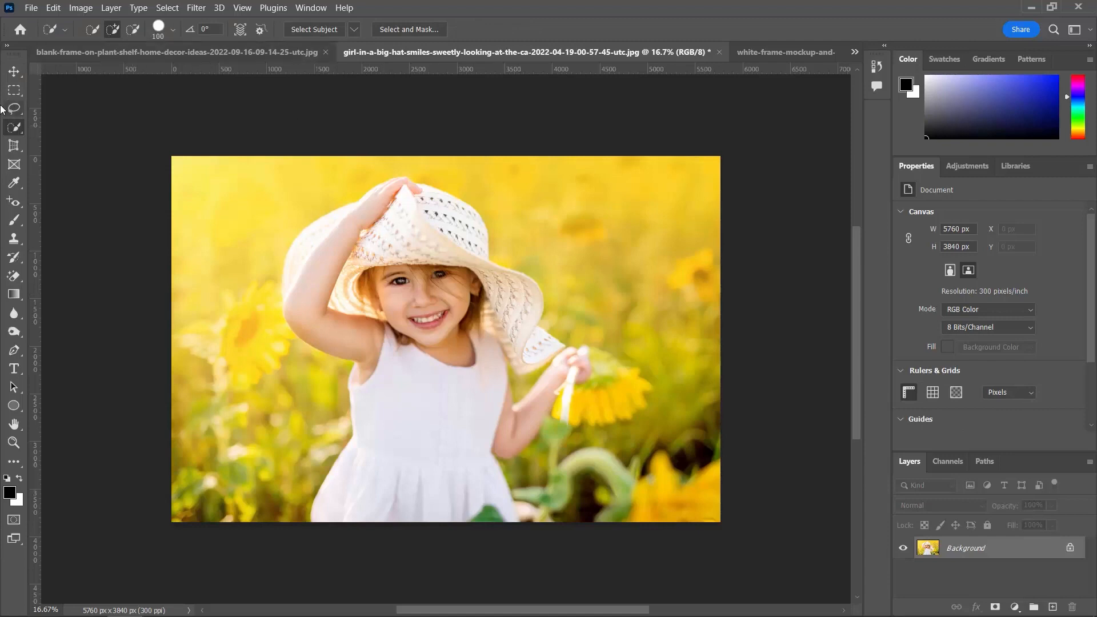
{"action": "key", "text": "ctrl+plus"}
{"action": "key", "text": "bracketright"}
{"action": "key", "text": "bracketright"}
{"action": "key", "text": "bracketright"}
{"action": "mouse_move", "coordinate": [500, 350]}
{"action": "left_mouse_down"}
{"action": "mouse_move", "coordinate": [418, 244]}
{"action": "mouse_move", "coordinate": [421, 176]}
{"action": "left_mouse_up"}
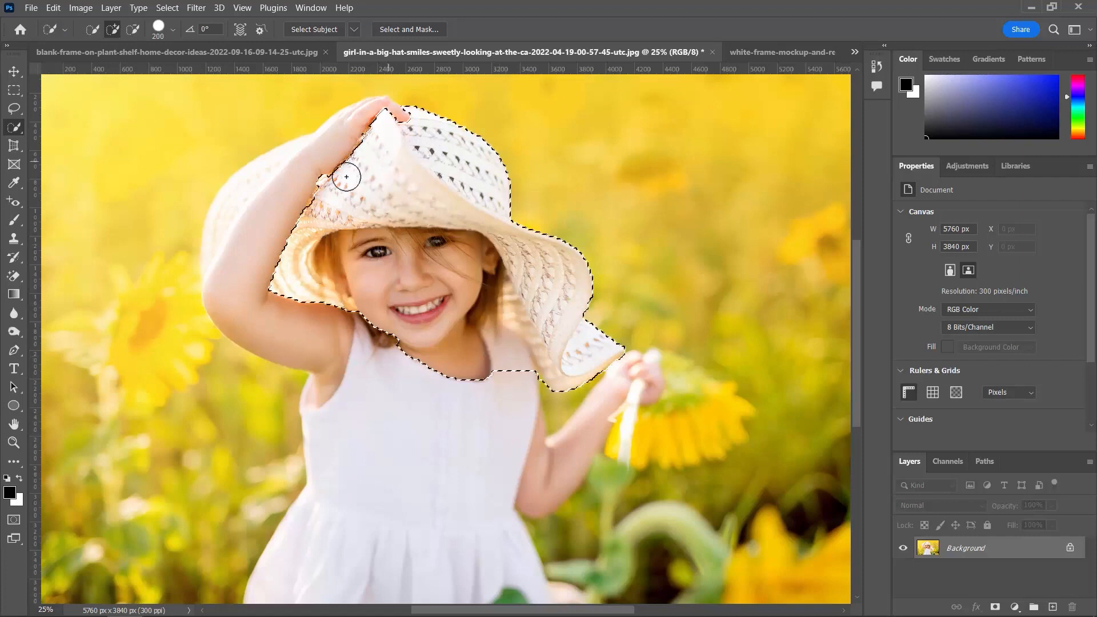
- Extend the selection over the girl's arms, hand and dress, reducing the brush size to 100 for the remaining areas
{"action": "mouse_move", "coordinate": [387, 363]}
{"action": "left_mouse_down"}
{"action": "mouse_move", "coordinate": [420, 459]}
{"action": "mouse_move", "coordinate": [459, 458]}
{"action": "mouse_move", "coordinate": [468, 338]}
{"action": "mouse_move", "coordinate": [456, 391]}
{"action": "mouse_move", "coordinate": [518, 359]}
{"action": "mouse_move", "coordinate": [526, 341]}
{"action": "mouse_move", "coordinate": [549, 374]}
{"action": "mouse_move", "coordinate": [633, 282]}
{"action": "mouse_move", "coordinate": [657, 284]}
{"action": "mouse_move", "coordinate": [630, 315]}
{"action": "left_mouse_up"}
{"action": "scroll", "coordinate": [467, 368], "scroll_direction": "down", "scroll_amount": 3}
{"action": "key", "text": "bracketleft"}
{"action": "key", "text": "bracketleft"}
{"action": "key", "text": "bracketleft"}
{"action": "key", "text": "bracketleft"}
{"action": "left_click_drag", "start_coordinate": [452, 182], "coordinate": [438, 296]}
{"action": "key", "text": "ctrl+minus"}
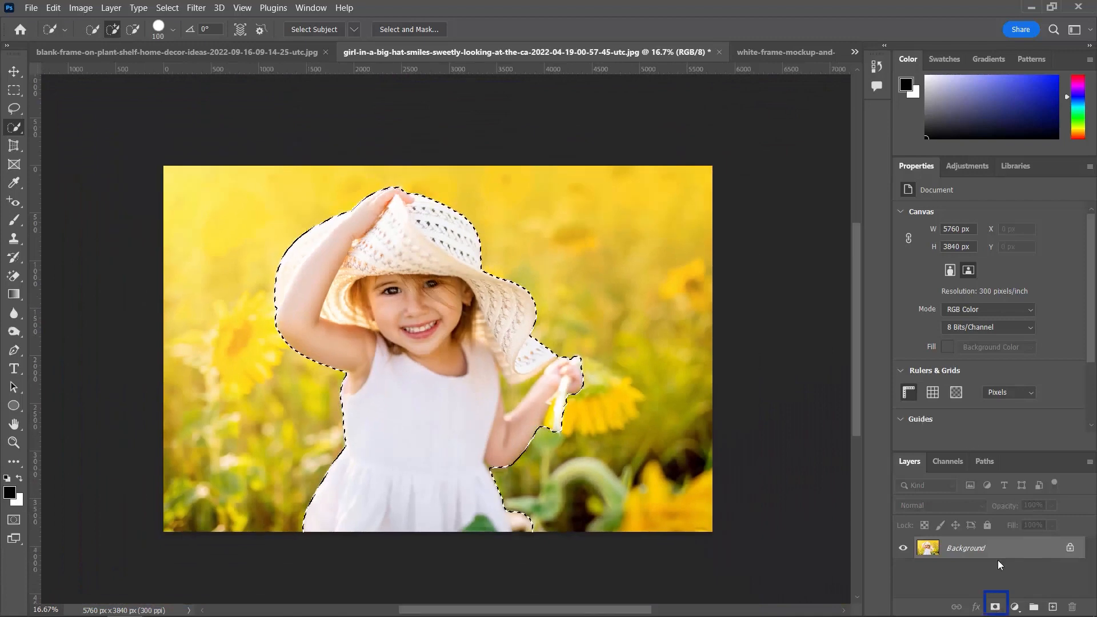
- Add a layer mask from the selection to isolate the girl, and give the Layers panel more height
{"action": "left_click", "coordinate": [995, 597]}
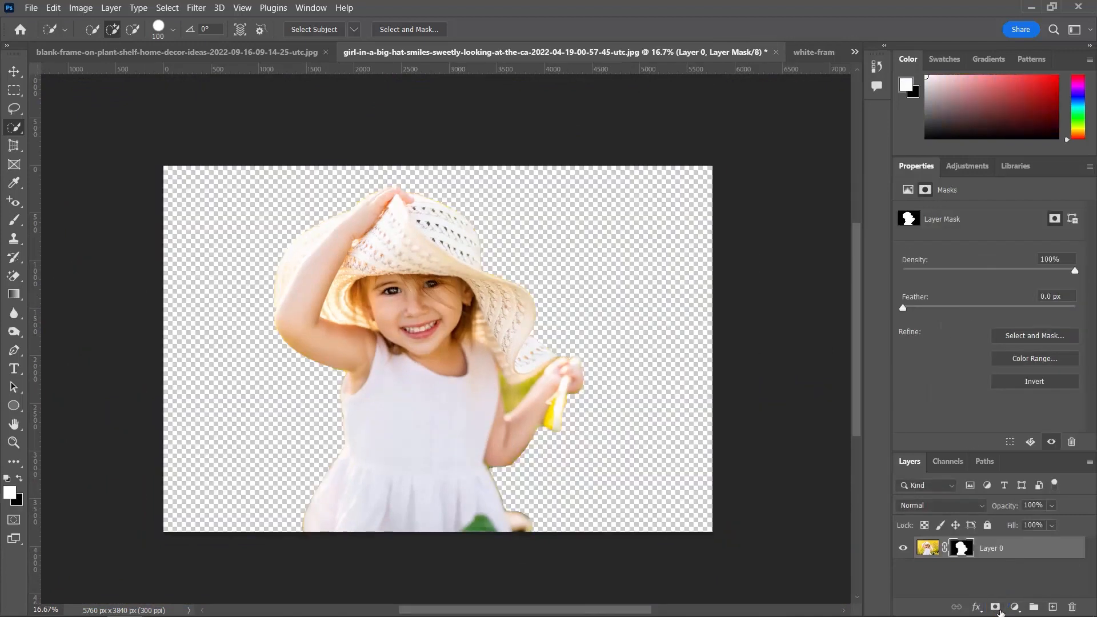
{"action": "left_click_drag", "start_coordinate": [961, 453], "coordinate": [960, 415]}
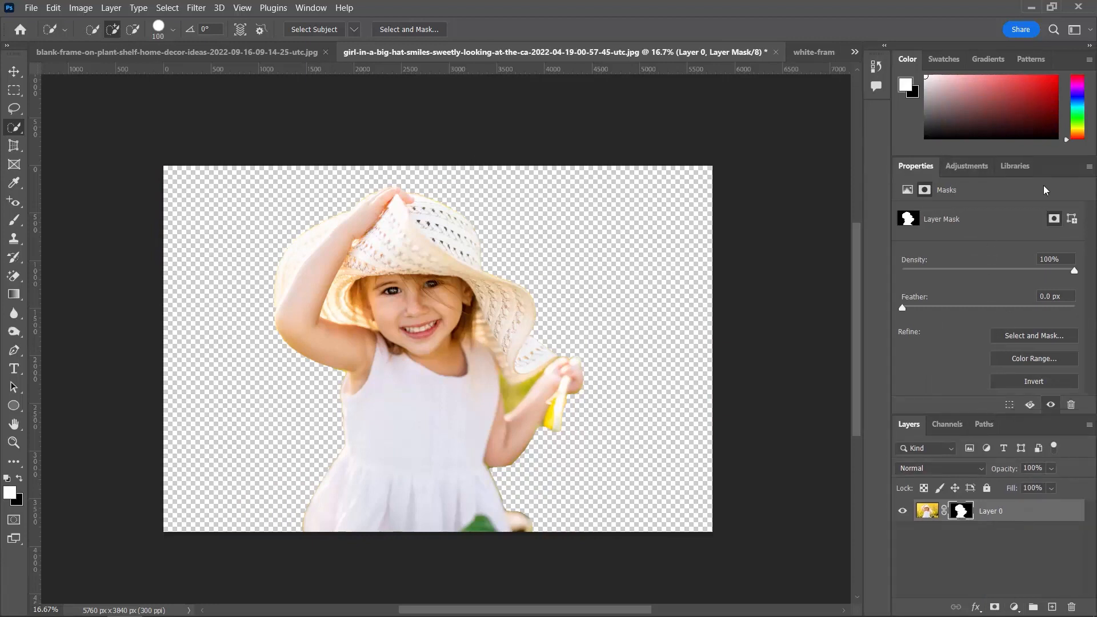
- Check that the Properties panel is enabled, and view the properties of Layer 0's image and of its mask
{"action": "left_click", "coordinate": [305, 8]}
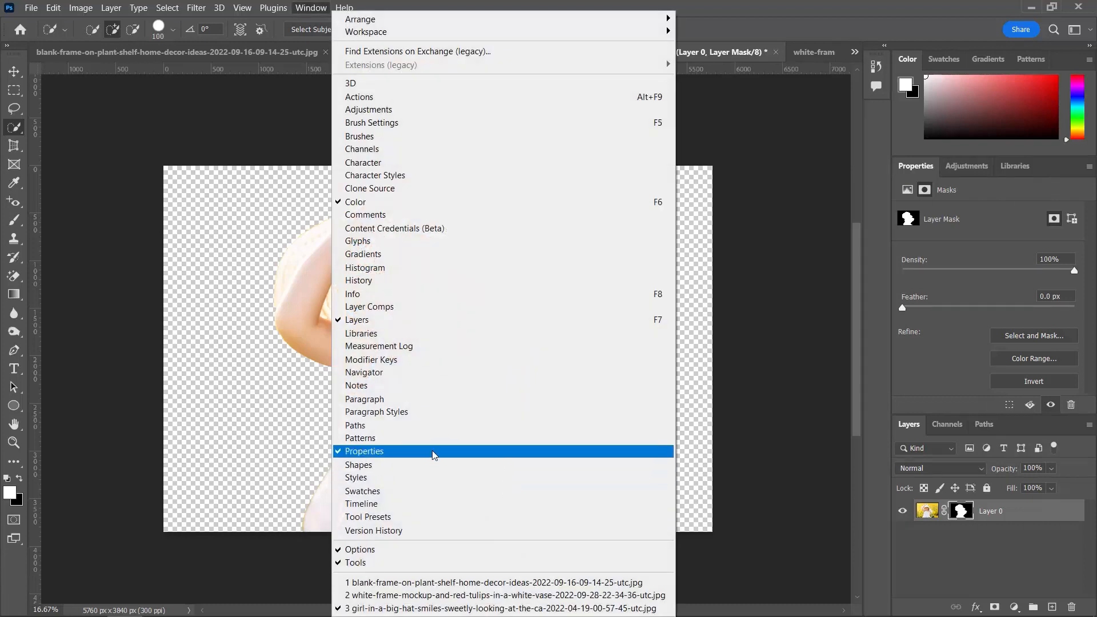
{"action": "left_click", "coordinate": [729, 14]}
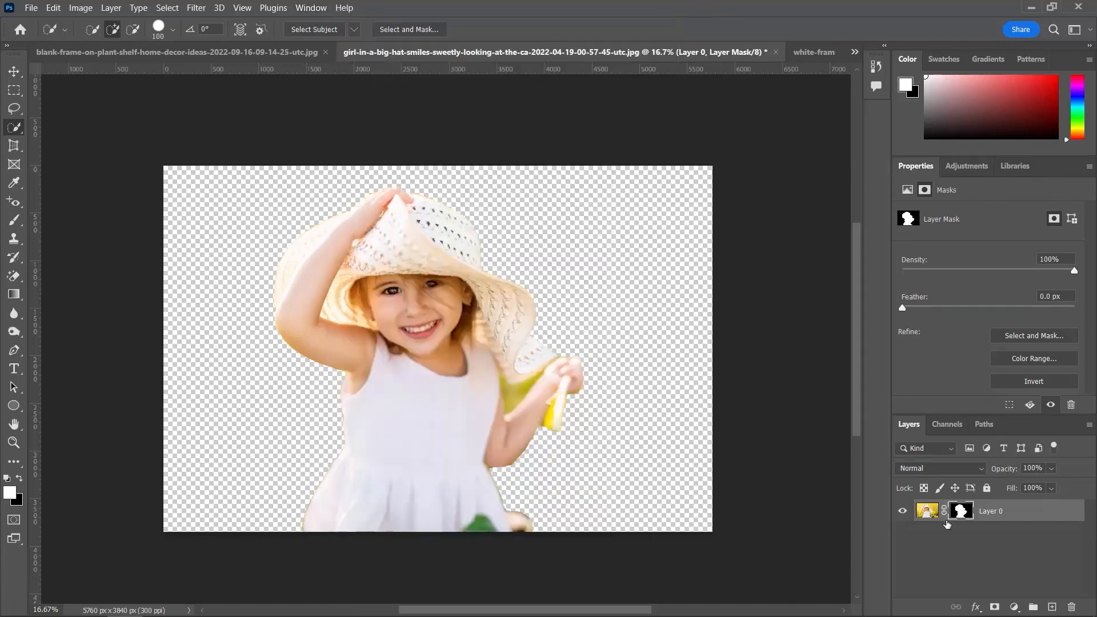
{"action": "left_click", "coordinate": [928, 511]}
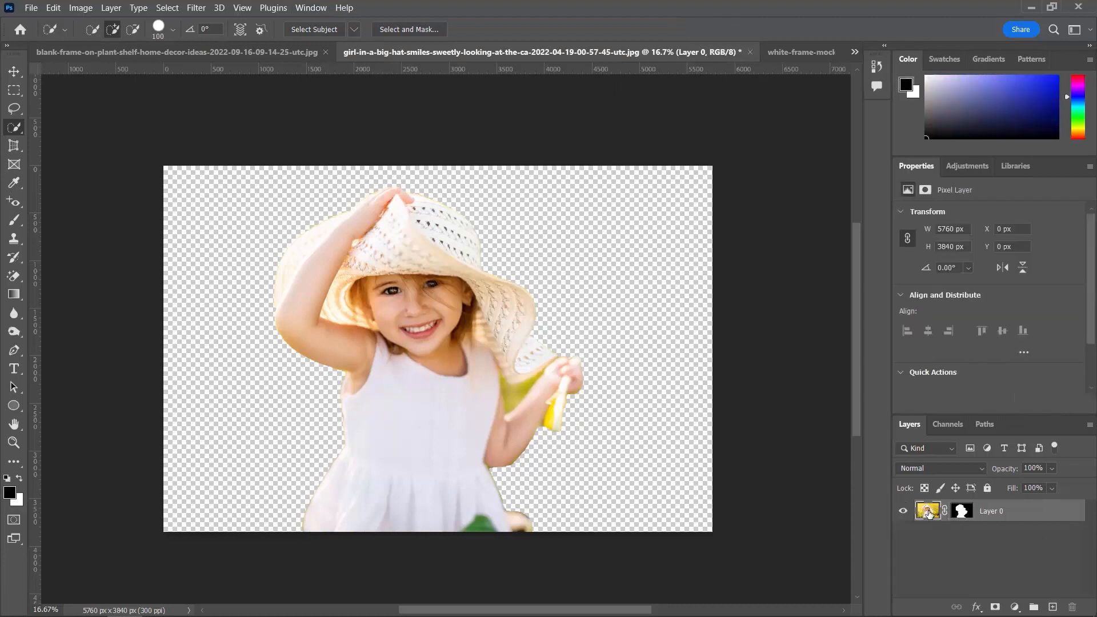
{"action": "left_click", "coordinate": [961, 511]}
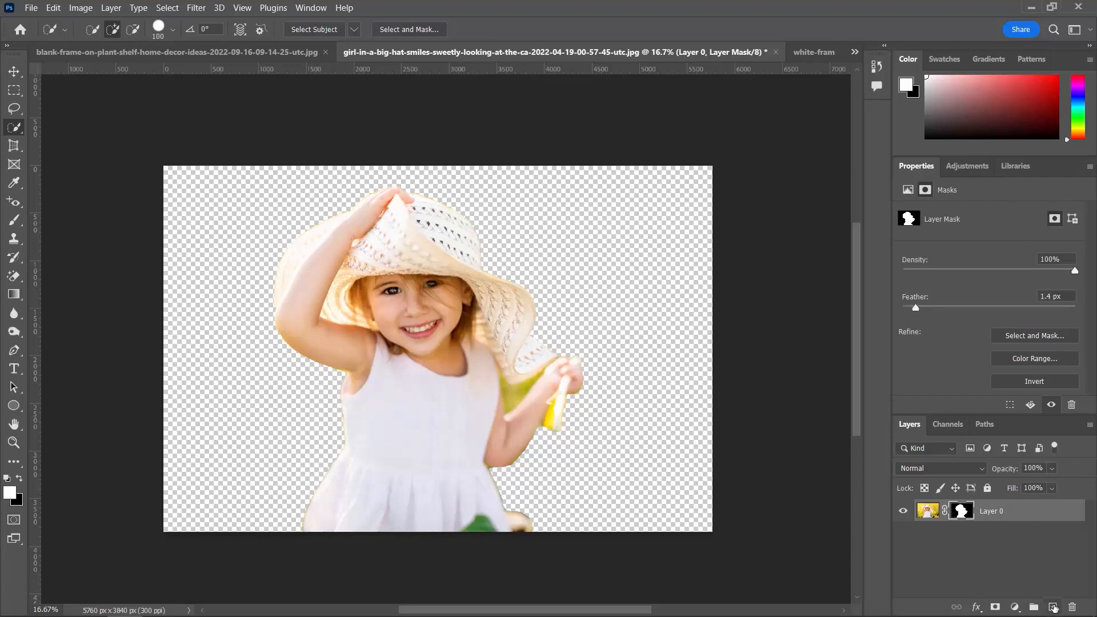
- Add a new layer below Layer 0, fill it with black, and toggle its visibility off and on
{"action": "left_click", "coordinate": [1052, 607]}
{"action": "left_click_drag", "start_coordinate": [1033, 527], "coordinate": [1035, 547]}
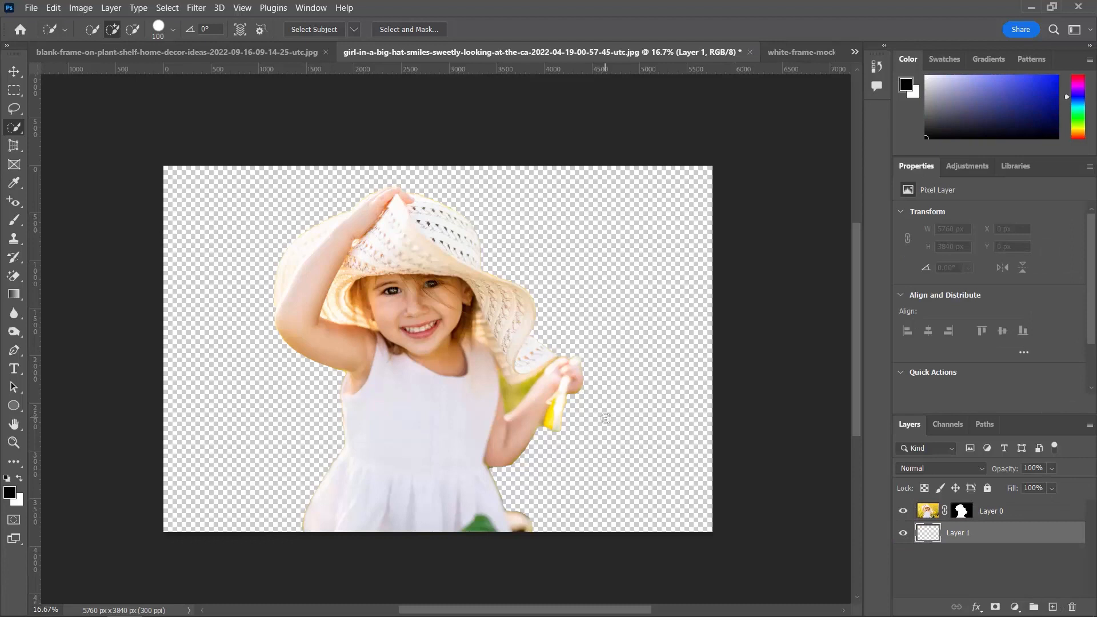
{"action": "key", "text": "alt+BackSpace"}
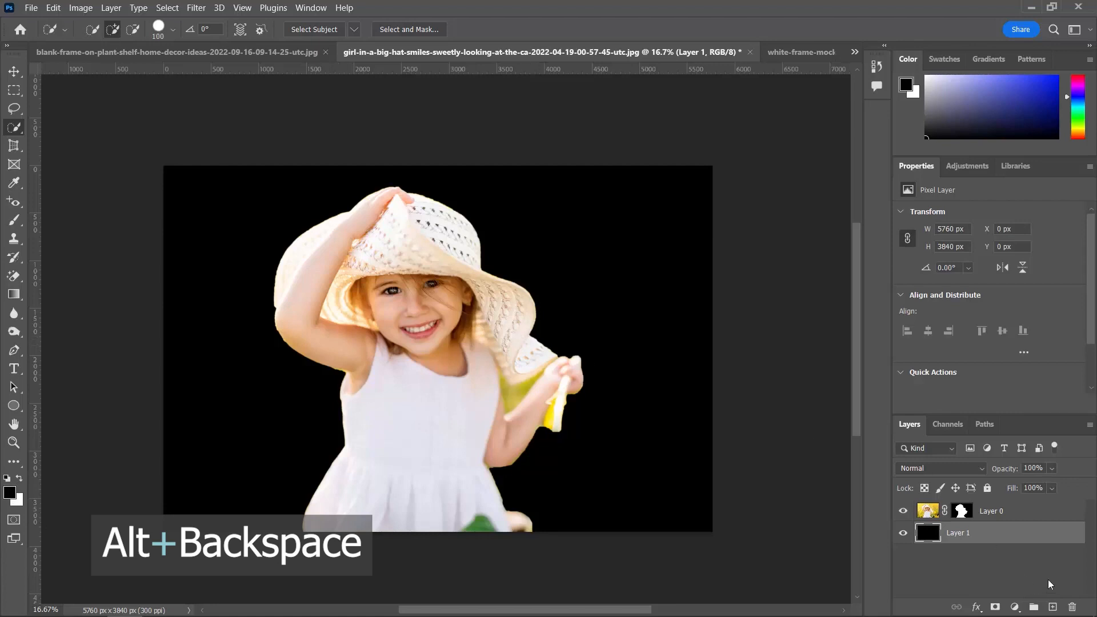
{"action": "left_click", "coordinate": [903, 534]}
{"action": "left_click", "coordinate": [904, 534]}
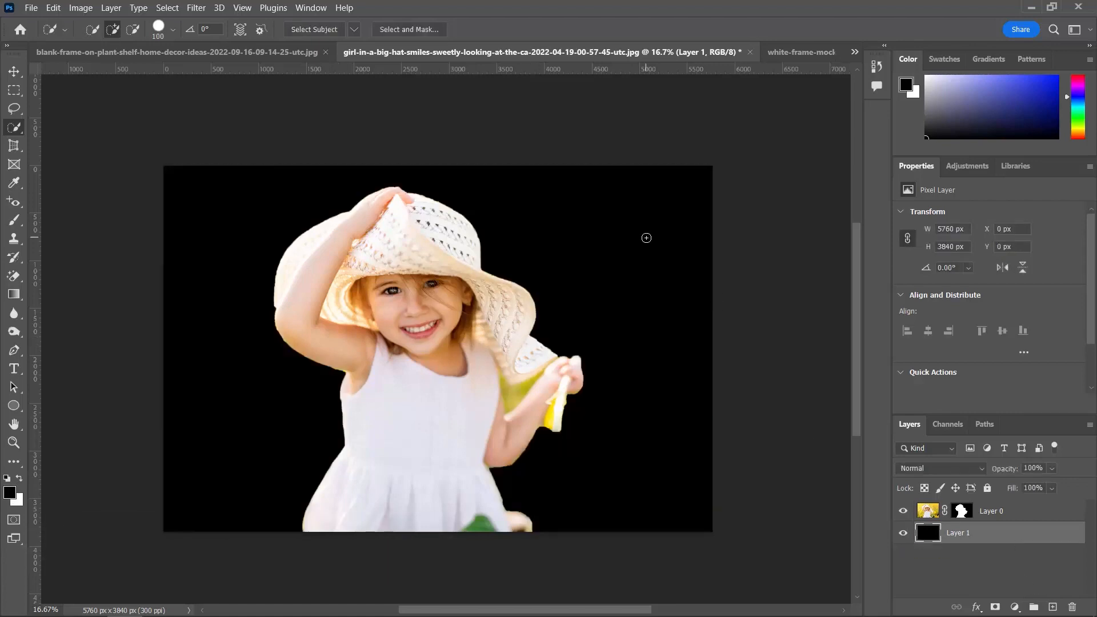
- Feather Layer 0's mask, trying 29.5 px on the hat's edge and settling on 4.7 px
{"action": "key", "text": "ctrl+plus"}
{"action": "key", "text": "ctrl+plus"}
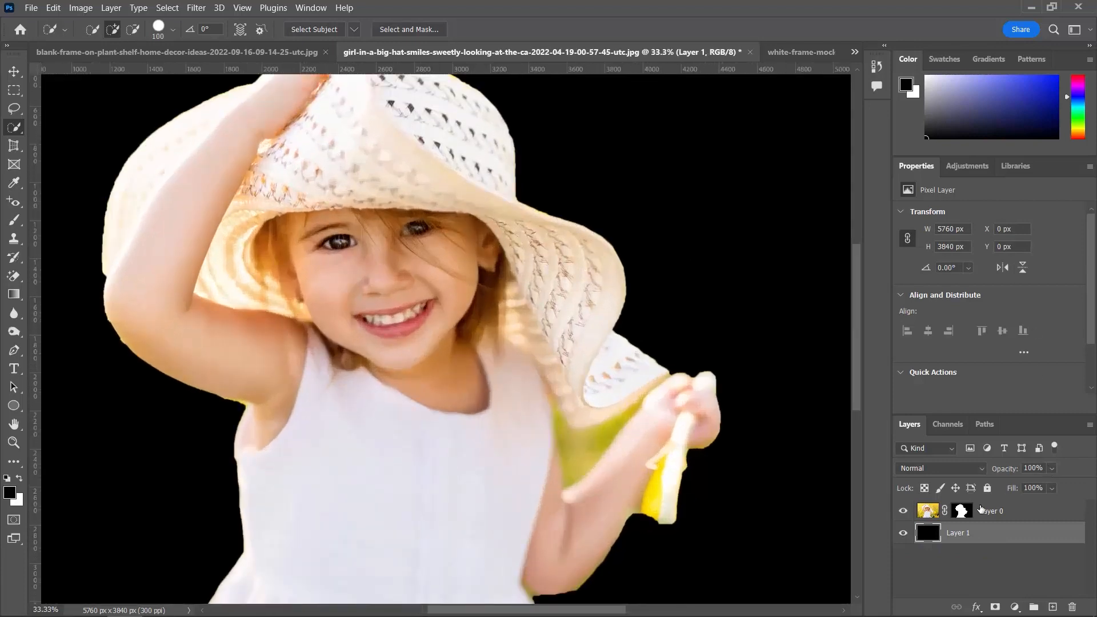
{"action": "left_click", "coordinate": [963, 511]}
{"action": "left_click_drag", "start_coordinate": [941, 307], "coordinate": [947, 307]}
{"action": "scroll", "coordinate": [572, 218], "scroll_direction": "up", "scroll_amount": 2}
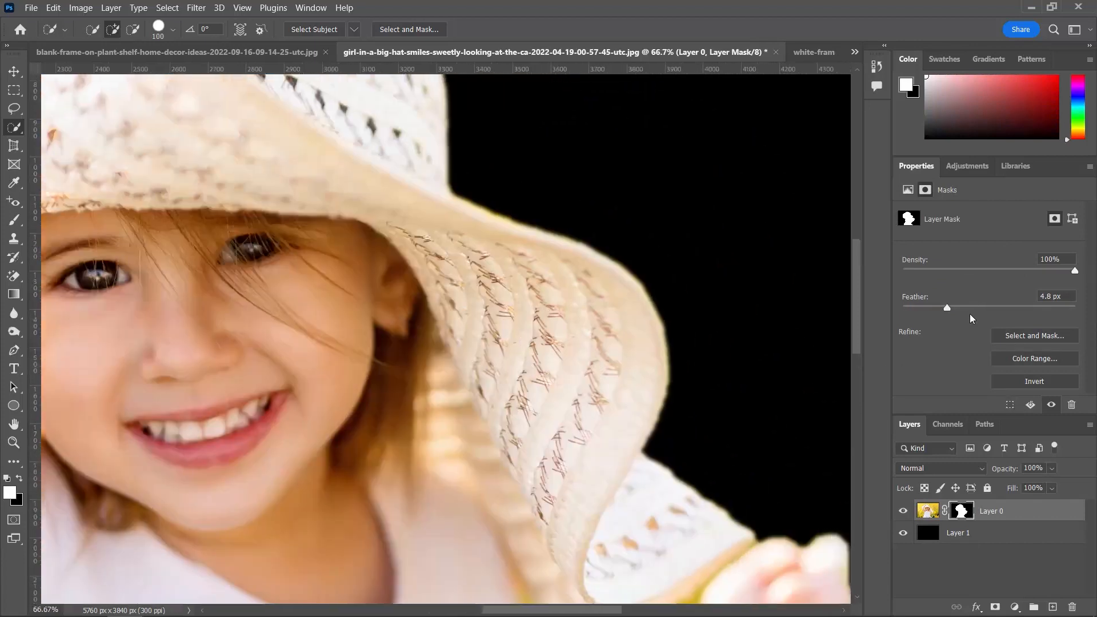
{"action": "left_click", "coordinate": [984, 307]}
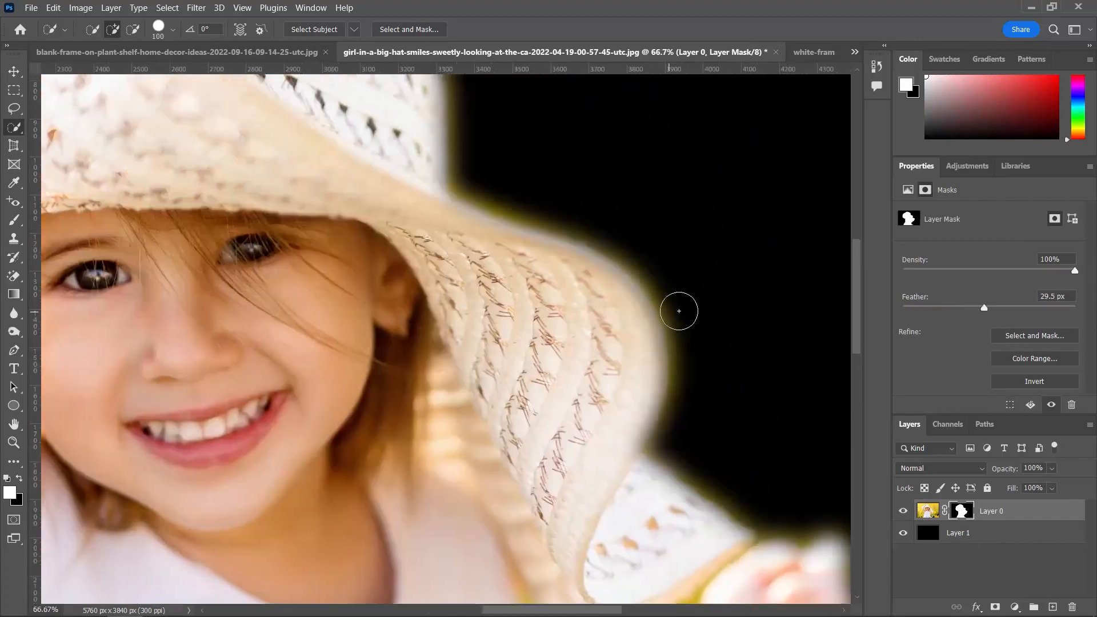
{"action": "left_click_drag", "start_coordinate": [977, 309], "coordinate": [946, 312]}
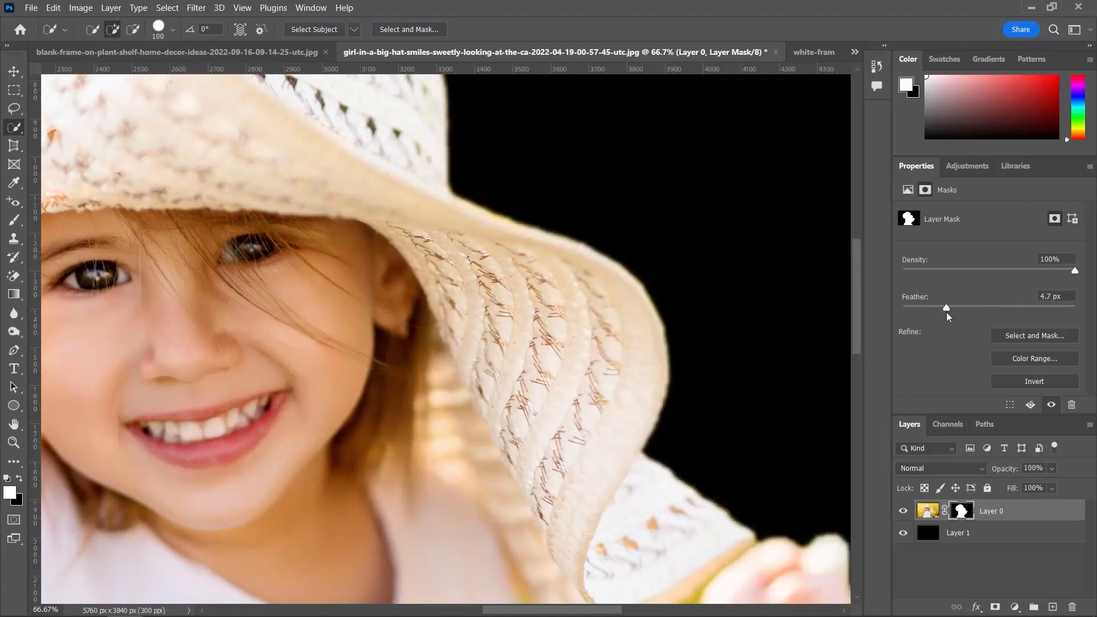
{"action": "scroll", "coordinate": [747, 257], "scroll_direction": "down", "scroll_amount": 3}
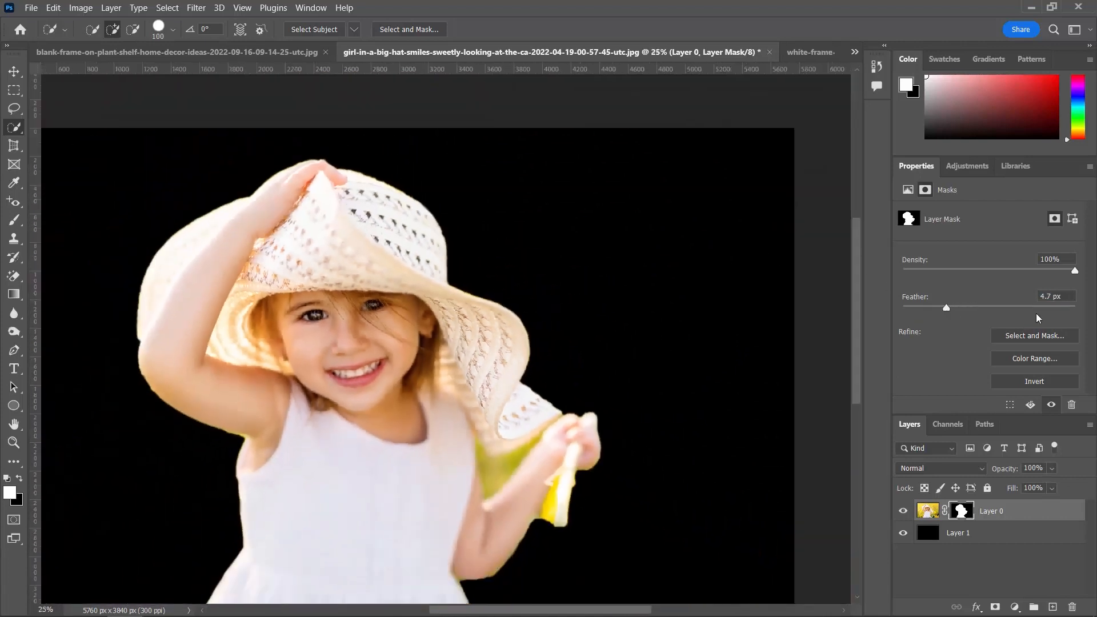
- Open Select and Mask for Layer 0's mask, collapse the refinement and edge detection sections, and check the available presets
{"action": "left_click", "coordinate": [1024, 336]}
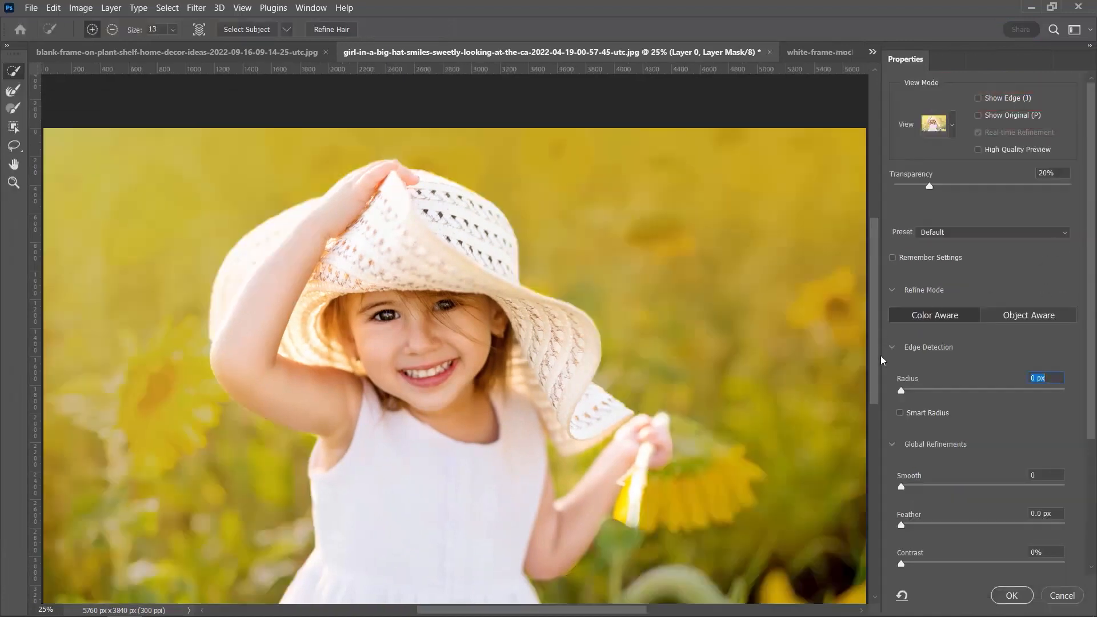
{"action": "left_click", "coordinate": [892, 291]}
{"action": "left_click", "coordinate": [893, 325]}
{"action": "left_click", "coordinate": [894, 360]}
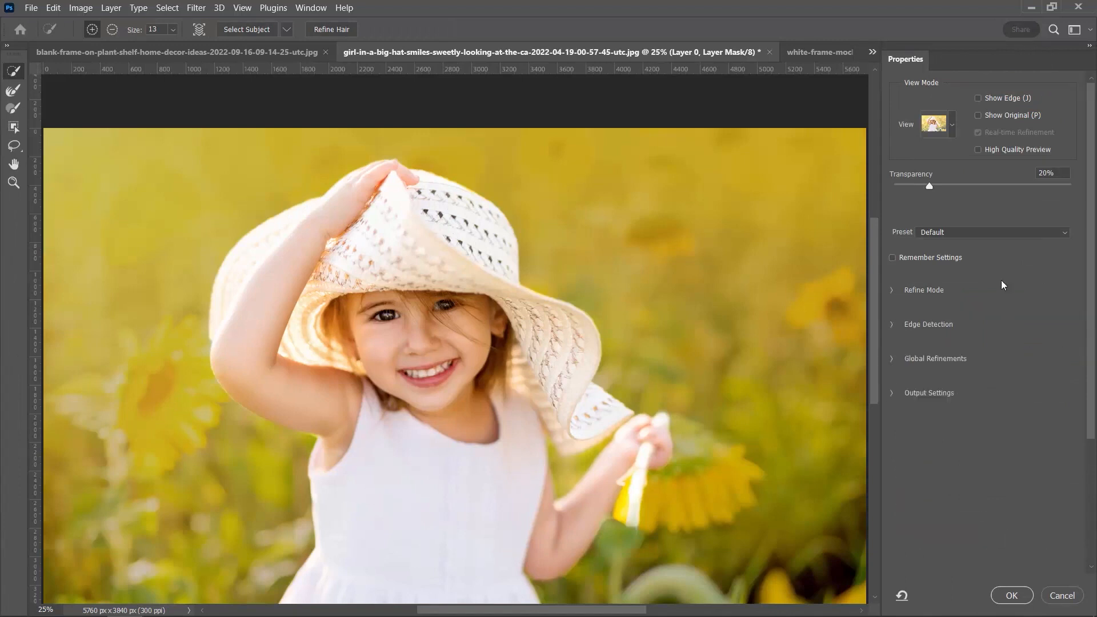
{"action": "left_click", "coordinate": [1006, 232]}
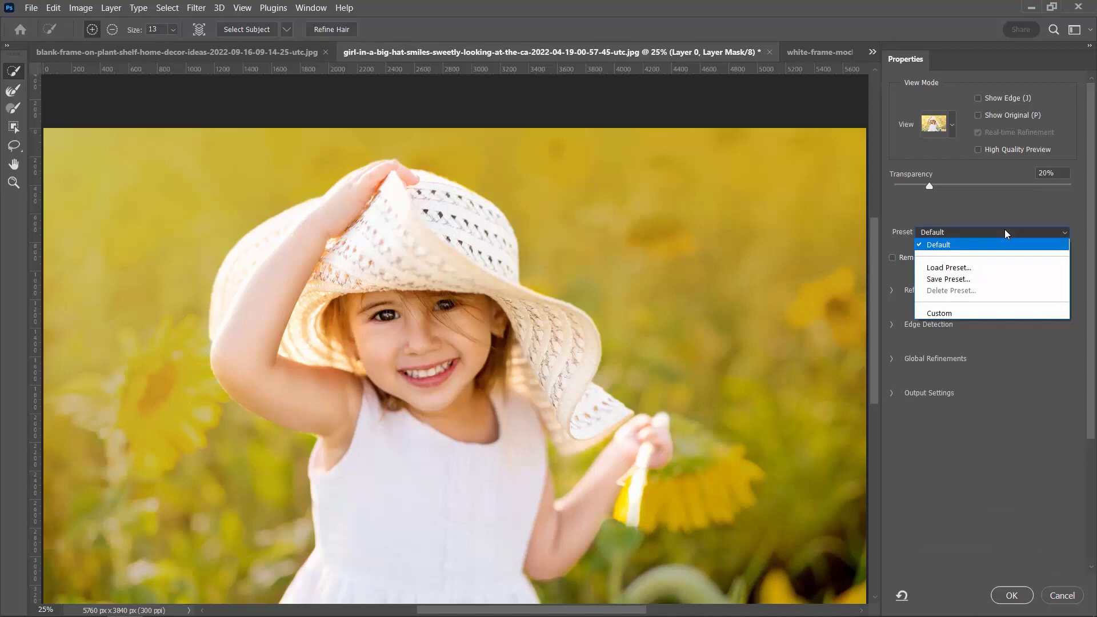
{"action": "left_click", "coordinate": [1007, 232]}
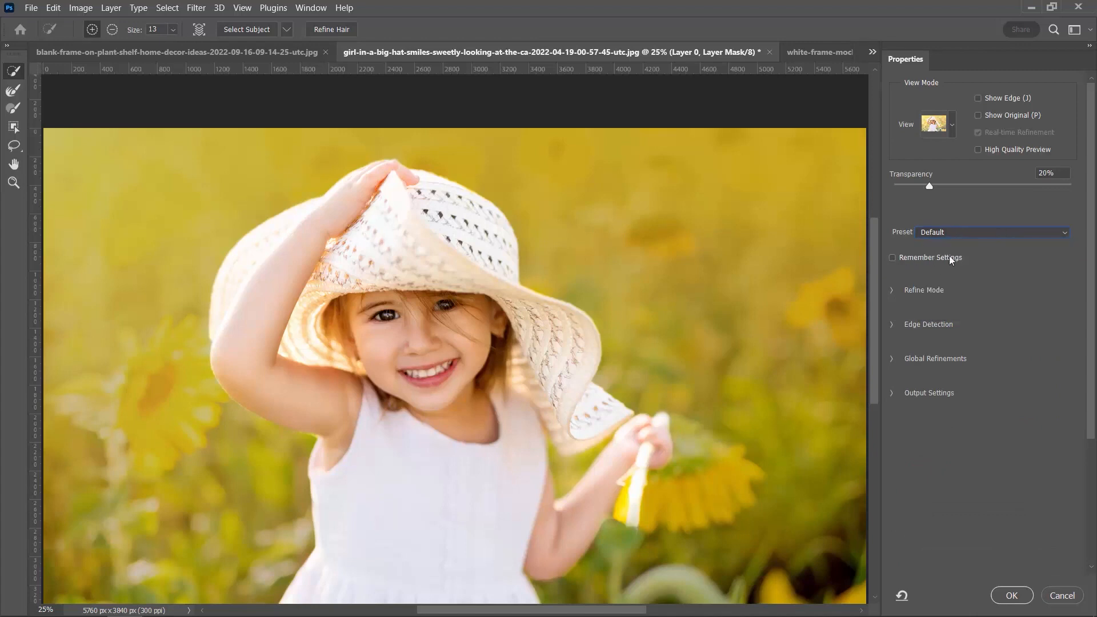
- Expand the output settings of Select and Mask and enable Decontaminate Colors
{"action": "left_click", "coordinate": [895, 394]}
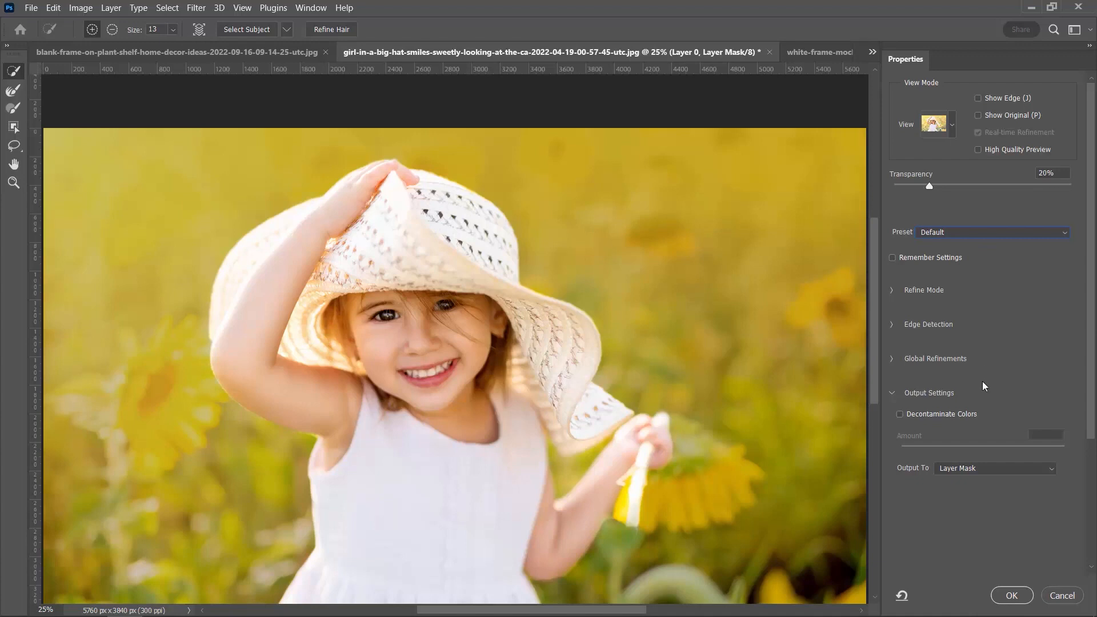
{"action": "left_click", "coordinate": [901, 415]}
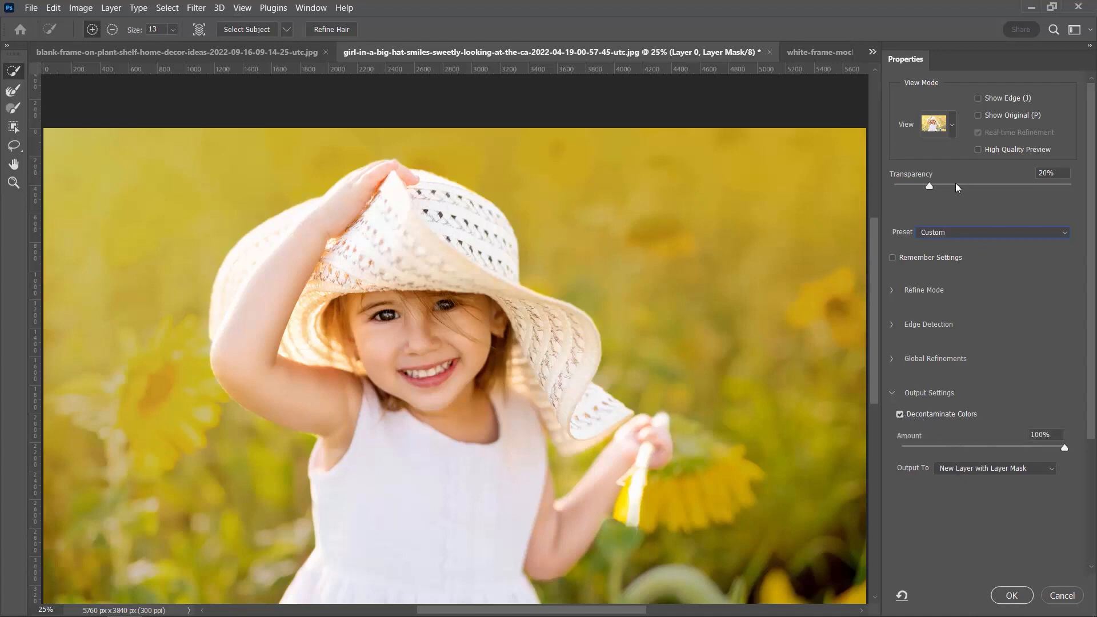
- Set the view transparency to 100% and compare the hat's edge with Decontaminate Colors off and back on
{"action": "left_click_drag", "start_coordinate": [947, 191], "coordinate": [1054, 189]}
{"action": "key", "text": "ctrl+plus"}
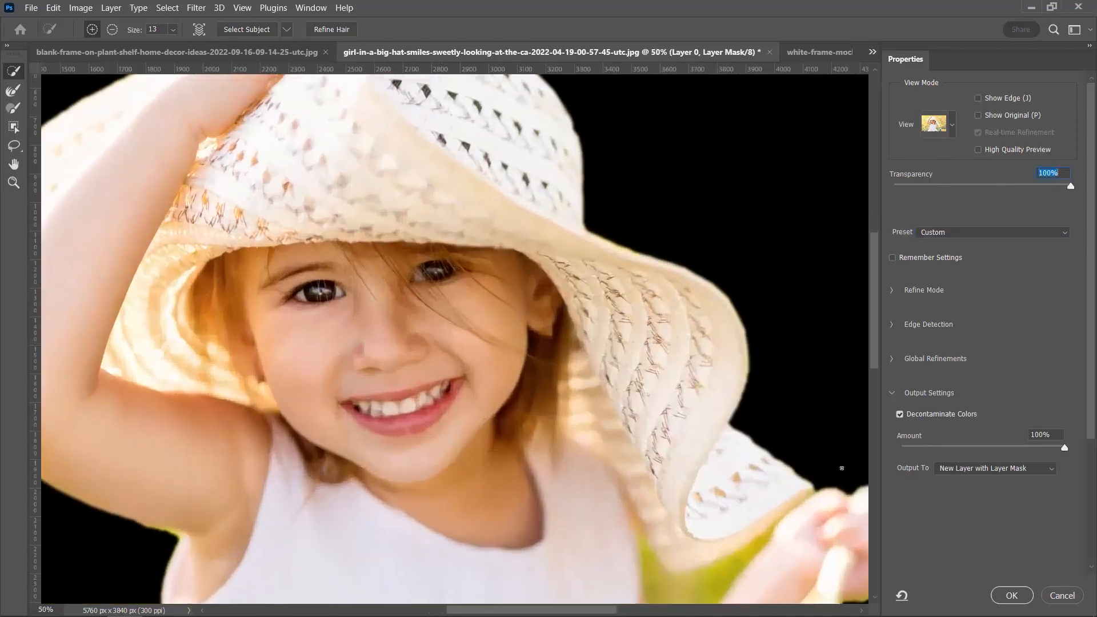
{"action": "left_click", "coordinate": [900, 414]}
{"action": "left_click_drag", "start_coordinate": [597, 207], "coordinate": [586, 279]}
{"action": "key", "text": "ctrl+plus"}
{"action": "left_click", "coordinate": [535, 248]}
{"action": "left_click_drag", "start_coordinate": [664, 243], "coordinate": [502, 279]}
{"action": "left_click", "coordinate": [900, 414]}
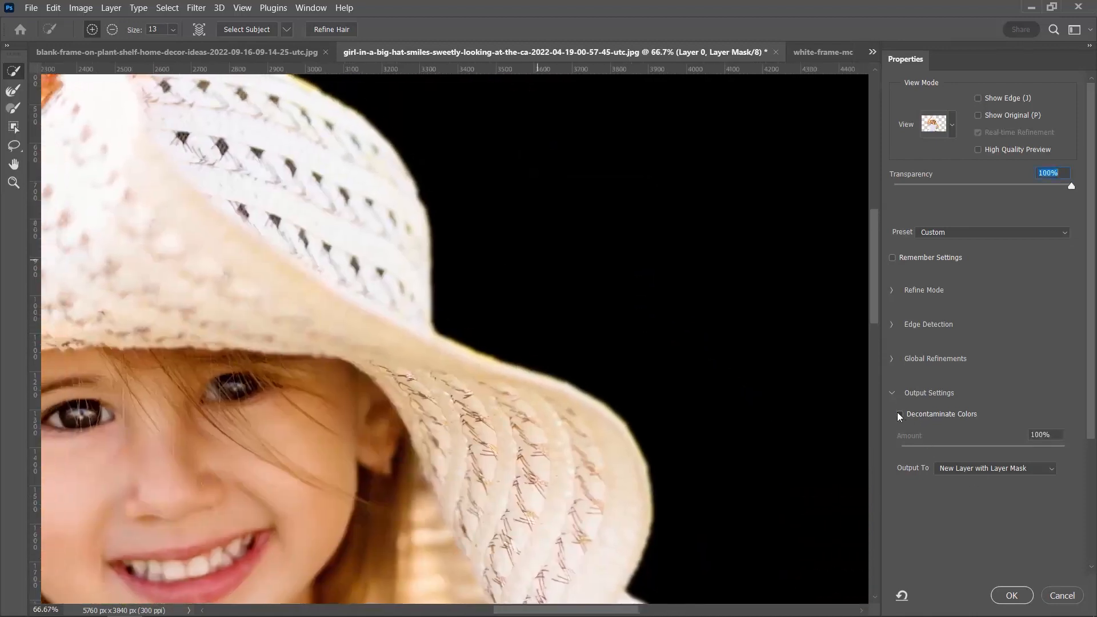
- Output the refined mask to New Layer with Layer Mask and apply Select and Mask
{"action": "left_click", "coordinate": [1043, 469]}
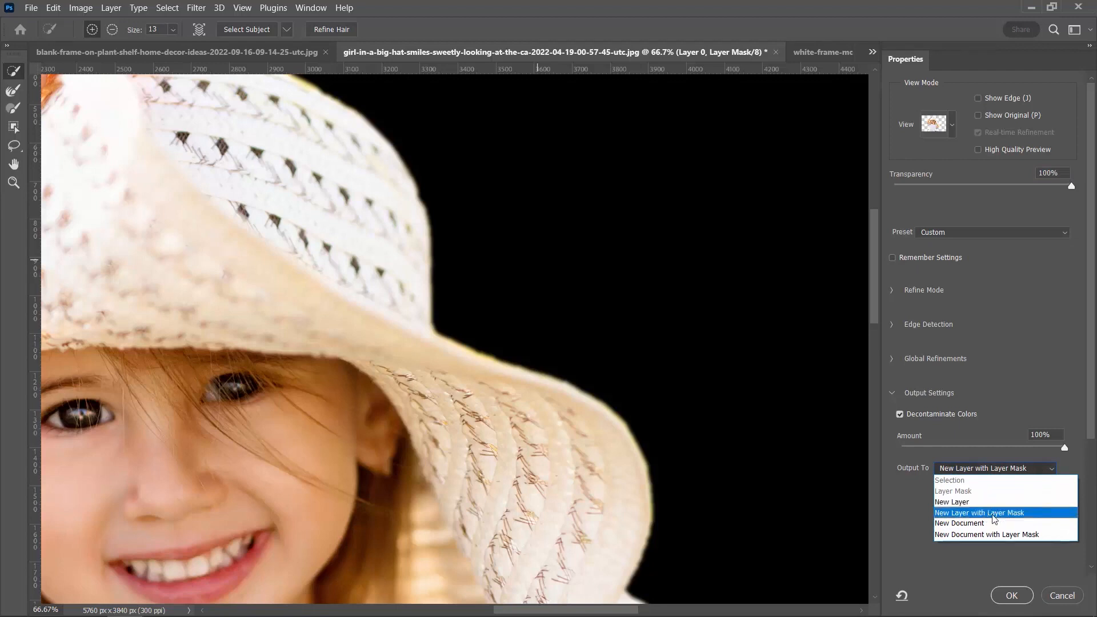
{"action": "left_click", "coordinate": [1040, 517]}
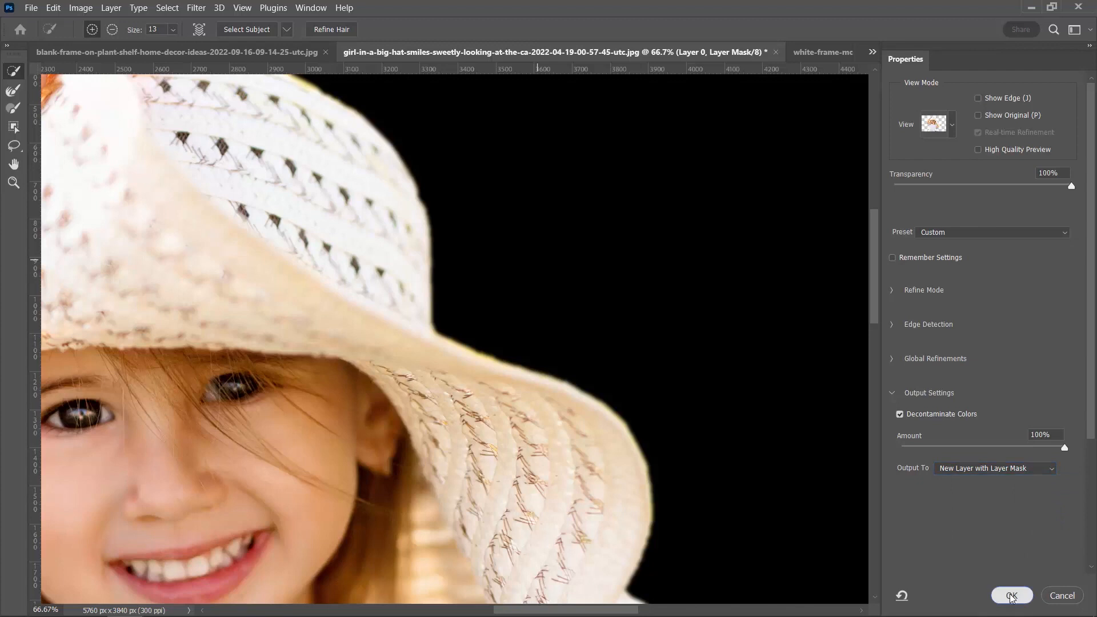
{"action": "left_click", "coordinate": [1011, 596]}
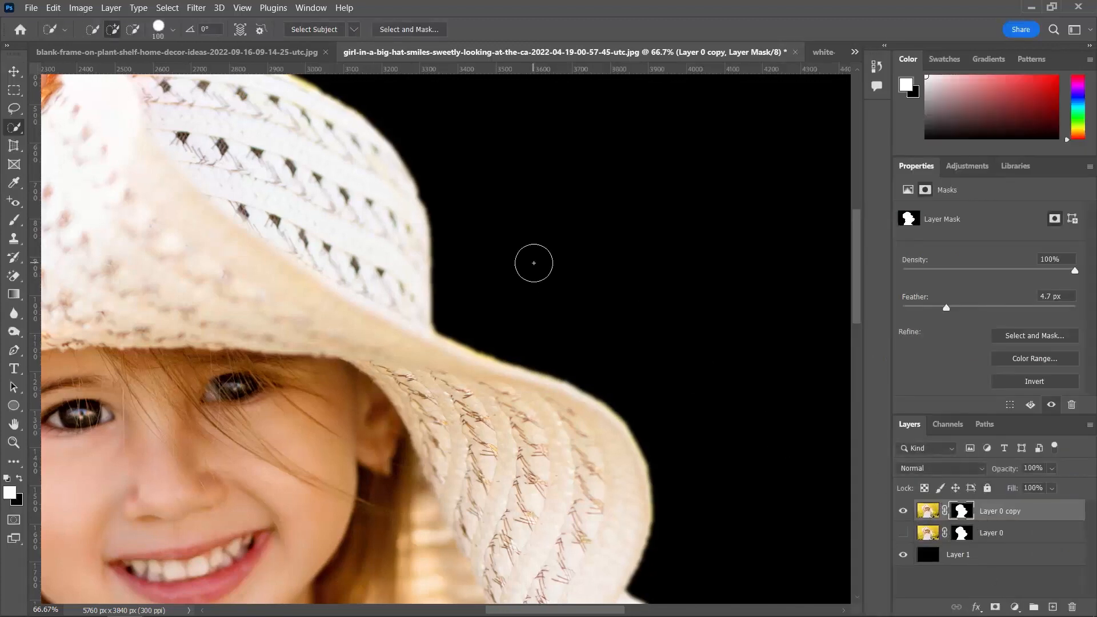
- Examine the girl's whole cutout against the black background
{"action": "key", "text": "ctrl+minus"}
{"action": "key", "text": "ctrl+minus"}
{"action": "key", "text": "ctrl+minus"}
{"action": "left_click", "coordinate": [13, 72]}
{"action": "key", "text": "ctrl+minus"}
{"action": "key", "text": "ctrl+minus"}
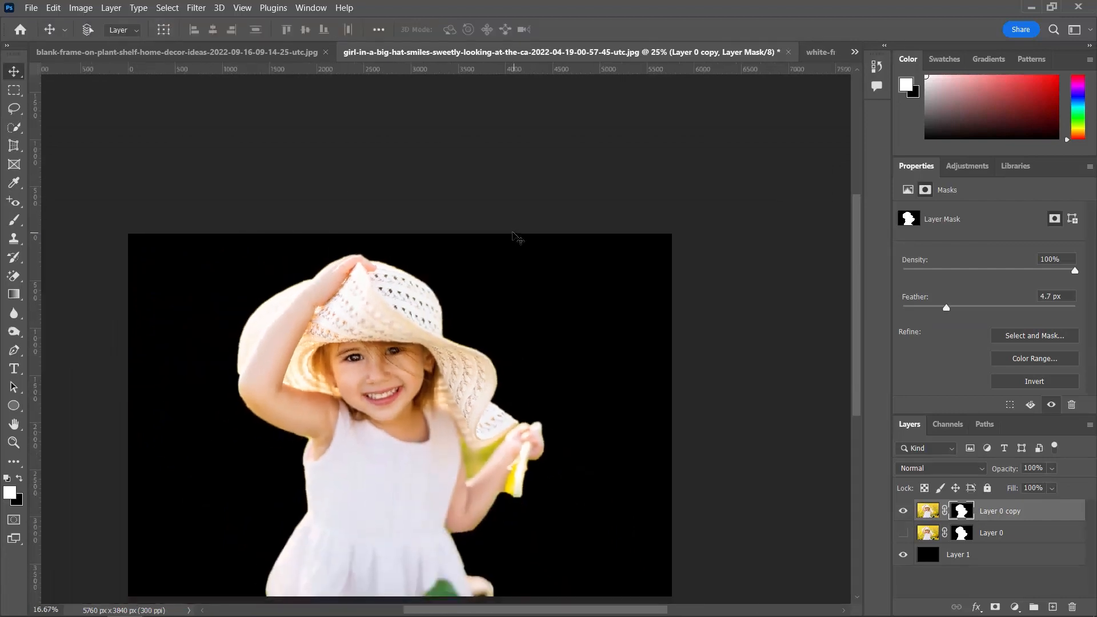
{"action": "left_click_drag", "start_coordinate": [486, 341], "coordinate": [534, 283]}
{"action": "key", "text": "ctrl+plus"}
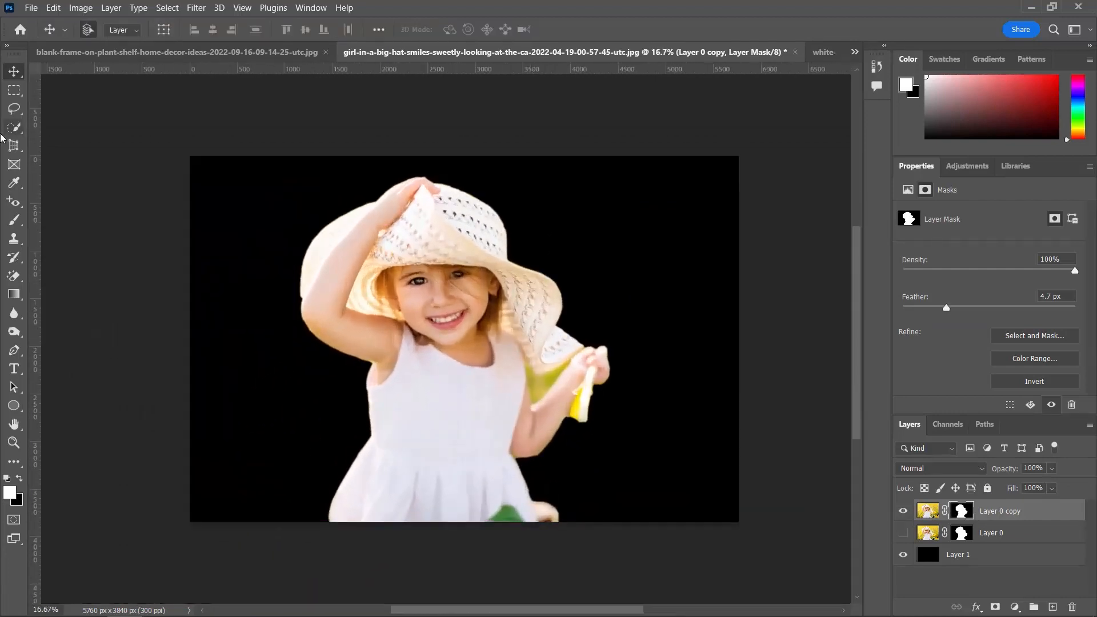
- Reduce the Brush to 45 px, try a white stroke on Layer 0 copy's mask below the raised arm, and undo it
{"action": "left_click", "coordinate": [14, 221]}
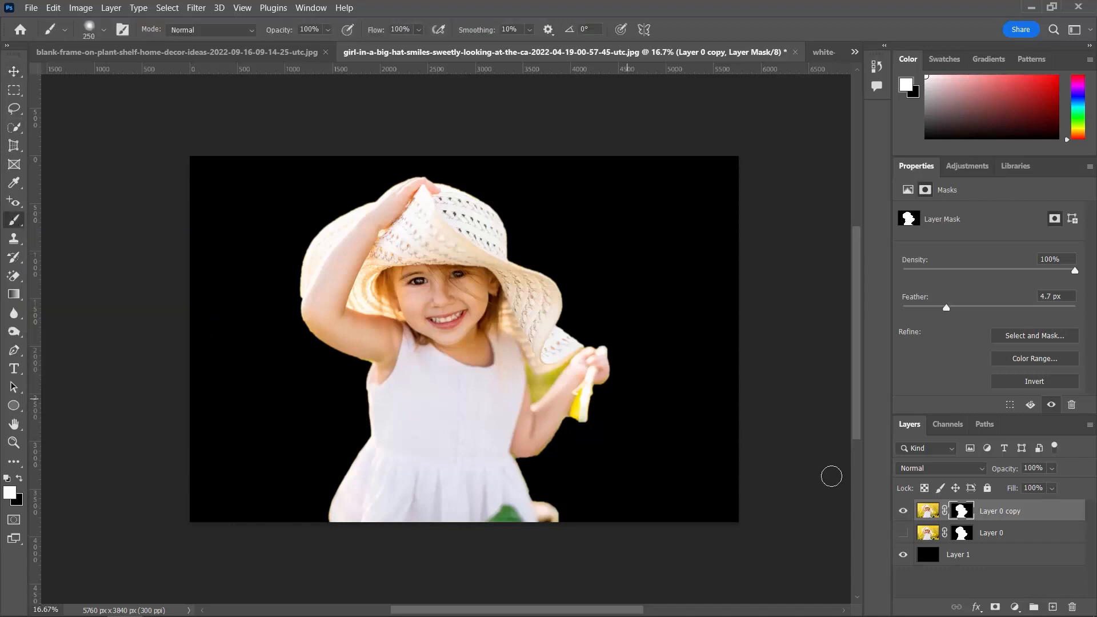
{"action": "key", "text": "ctrl+plus"}
{"action": "key", "text": "ctrl+plus"}
{"action": "key", "text": "ctrl+plus"}
{"action": "key", "text": "ctrl+plus"}
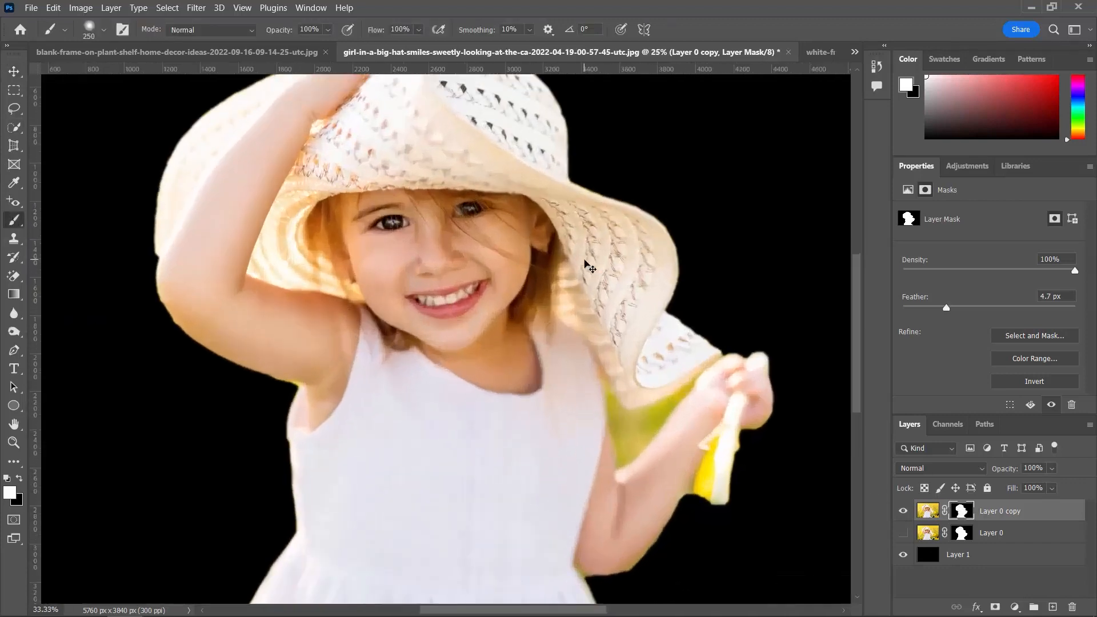
{"action": "left_click_drag", "start_coordinate": [246, 378], "coordinate": [587, 327]}
{"action": "left_click_drag", "start_coordinate": [481, 357], "coordinate": [485, 381]}
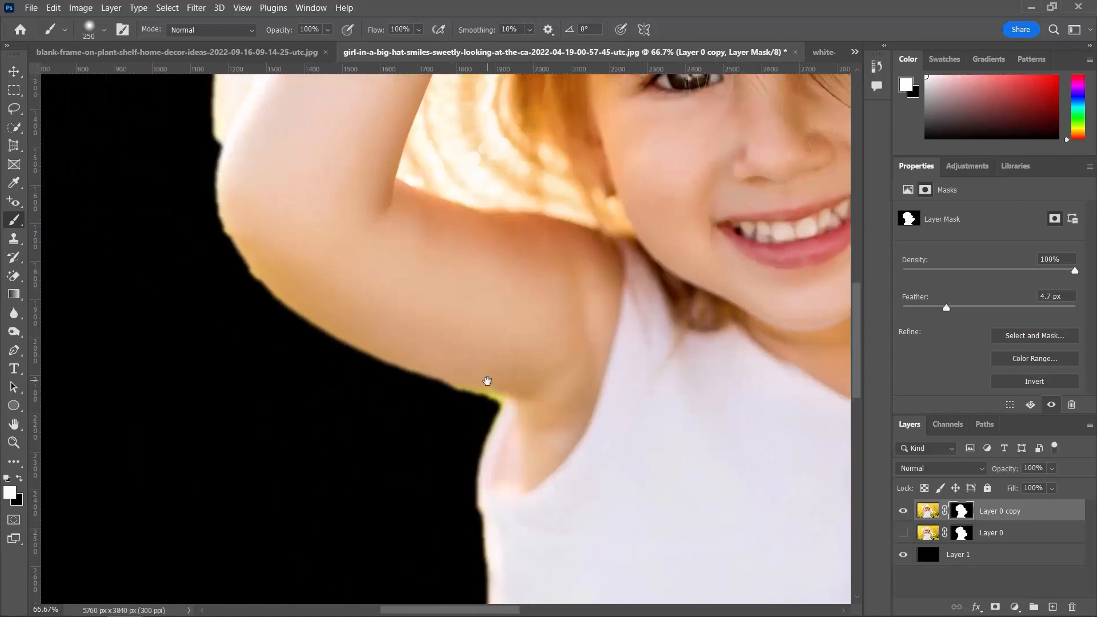
{"action": "key", "text": "bracketleft"}
{"action": "key", "text": "bracketleft"}
{"action": "key", "text": "bracketleft"}
{"action": "key", "text": "bracketleft"}
{"action": "key", "text": "bracketleft"}
{"action": "key", "text": "bracketleft"}
{"action": "key", "text": "bracketleft"}
{"action": "key", "text": "bracketleft"}
{"action": "key", "text": "bracketleft"}
{"action": "key", "text": "bracketleft"}
{"action": "key", "text": "bracketleft"}
{"action": "left_click_drag", "start_coordinate": [444, 390], "coordinate": [484, 394]}
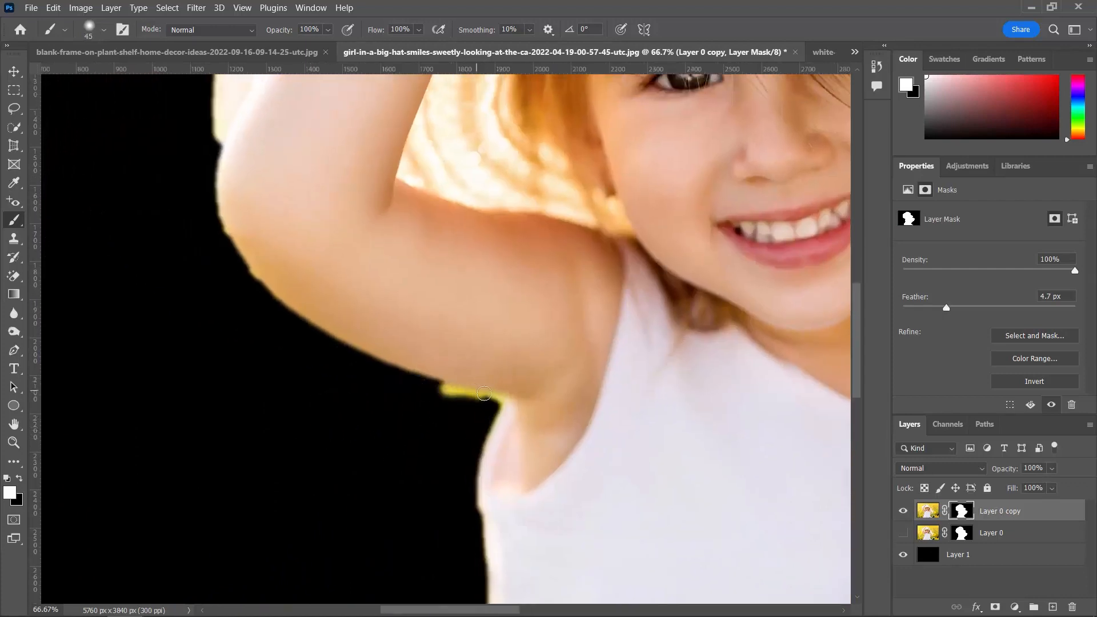
{"action": "key", "text": "ctrl+z"}
- Paint black on Layer 0 copy's mask along the underarm edge, undo the last stroke, and reduce the brush to 35 px
{"action": "left_click", "coordinate": [20, 479]}
{"action": "mouse_move", "coordinate": [446, 385]}
{"action": "left_mouse_down"}
{"action": "mouse_move", "coordinate": [497, 397]}
{"action": "mouse_move", "coordinate": [487, 424]}
{"action": "left_mouse_up"}
{"action": "key", "text": "ctrl+z"}
{"action": "key", "text": "bracketleft"}
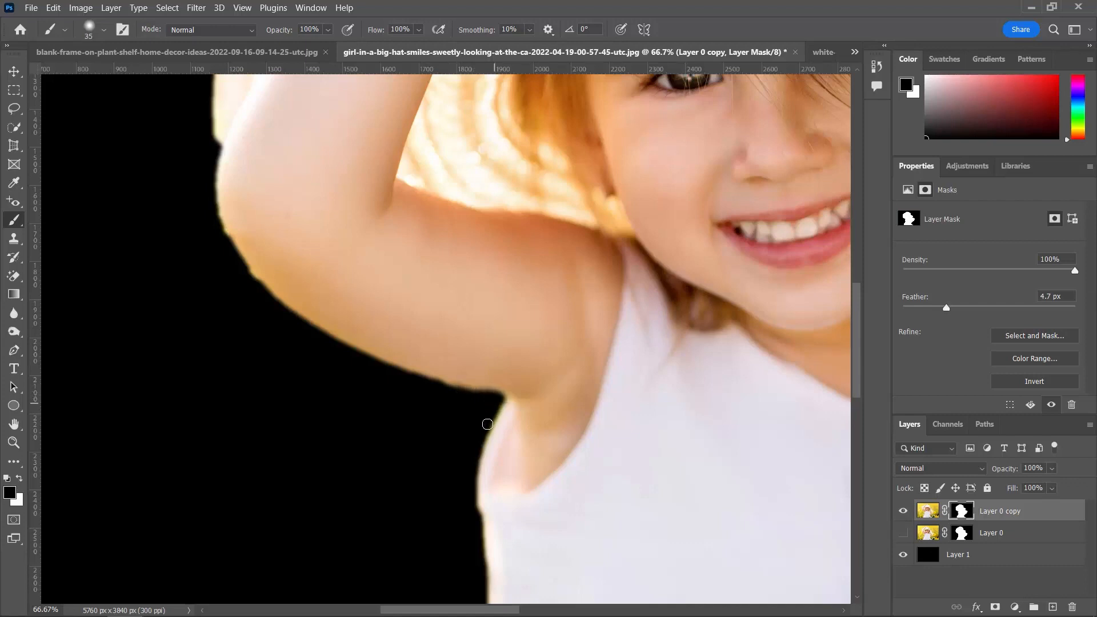
- Examine the mask's edges around the raised arm and the hat, and the overall cutout
{"action": "left_click_drag", "start_coordinate": [235, 330], "coordinate": [271, 448]}
{"action": "mouse_move", "coordinate": [248, 296]}
{"action": "left_mouse_down"}
{"action": "mouse_move", "coordinate": [259, 357]}
{"action": "mouse_move", "coordinate": [296, 408]}
{"action": "left_mouse_up"}
{"action": "mouse_move", "coordinate": [267, 322]}
{"action": "left_mouse_down"}
{"action": "mouse_move", "coordinate": [267, 468]}
{"action": "mouse_move", "coordinate": [238, 519]}
{"action": "left_mouse_up"}
{"action": "left_click_drag", "start_coordinate": [710, 240], "coordinate": [300, 419]}
{"action": "left_click_drag", "start_coordinate": [355, 361], "coordinate": [359, 359]}
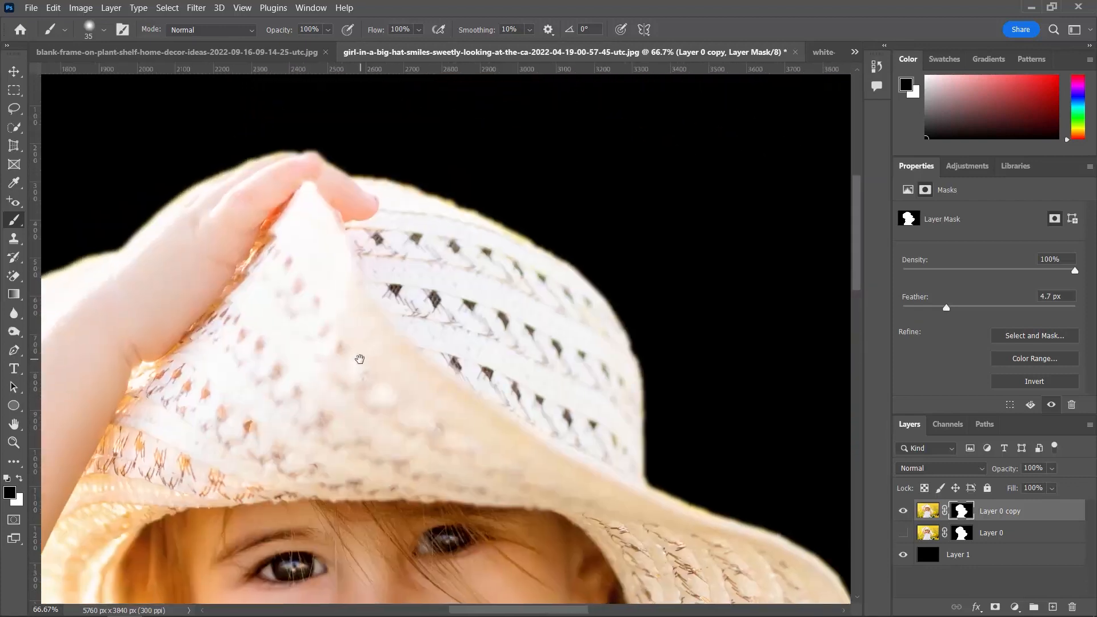
{"action": "key", "text": "ctrl+minus"}
{"action": "key", "text": "ctrl+minus"}
{"action": "key", "text": "ctrl+minus"}
{"action": "left_click_drag", "start_coordinate": [505, 419], "coordinate": [506, 359]}
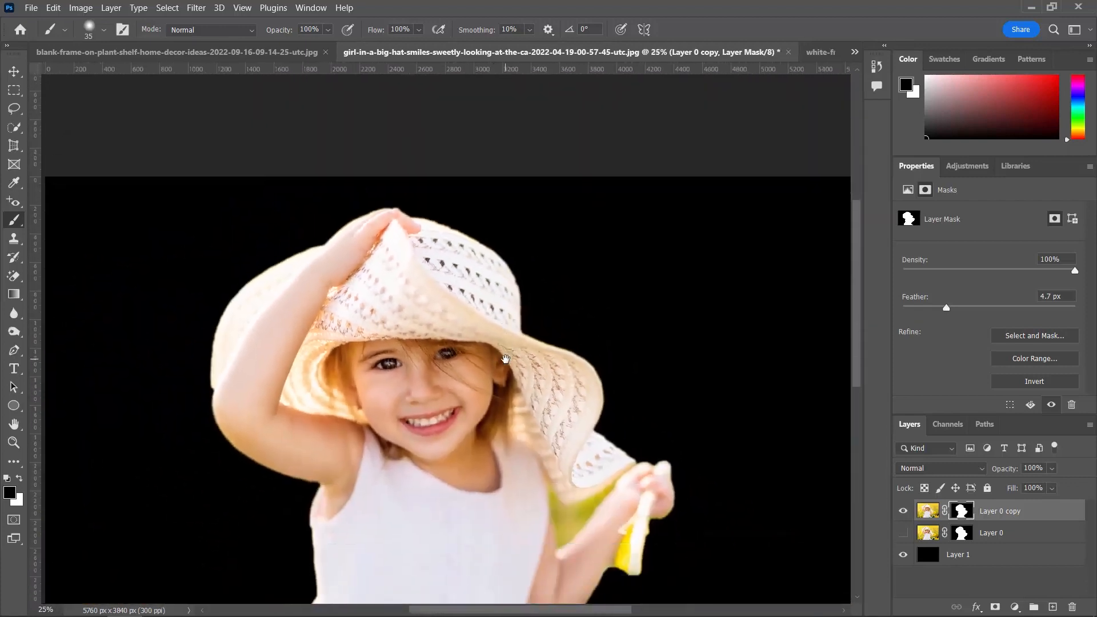
{"action": "key", "text": "ctrl+minus"}
{"action": "scroll", "coordinate": [512, 394], "scroll_direction": "down", "scroll_amount": 2}
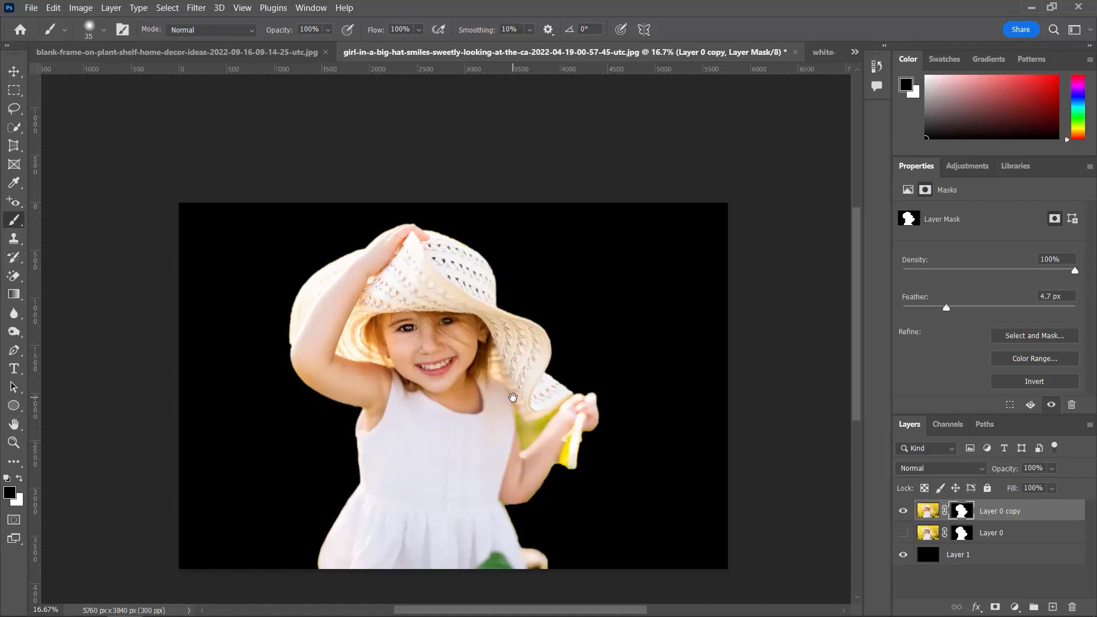
{"action": "scroll", "coordinate": [566, 269], "scroll_direction": "up", "scroll_amount": 2}
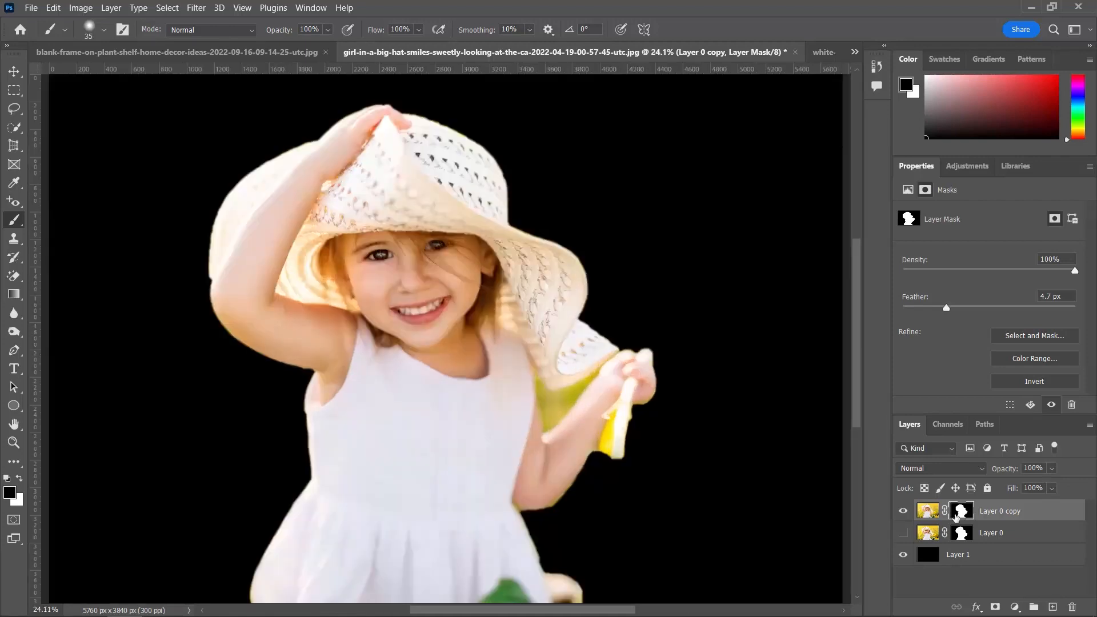
- Switch from Layer 0 copy's image to its layer mask and load the mask as a selection
{"action": "left_click", "coordinate": [928, 513]}
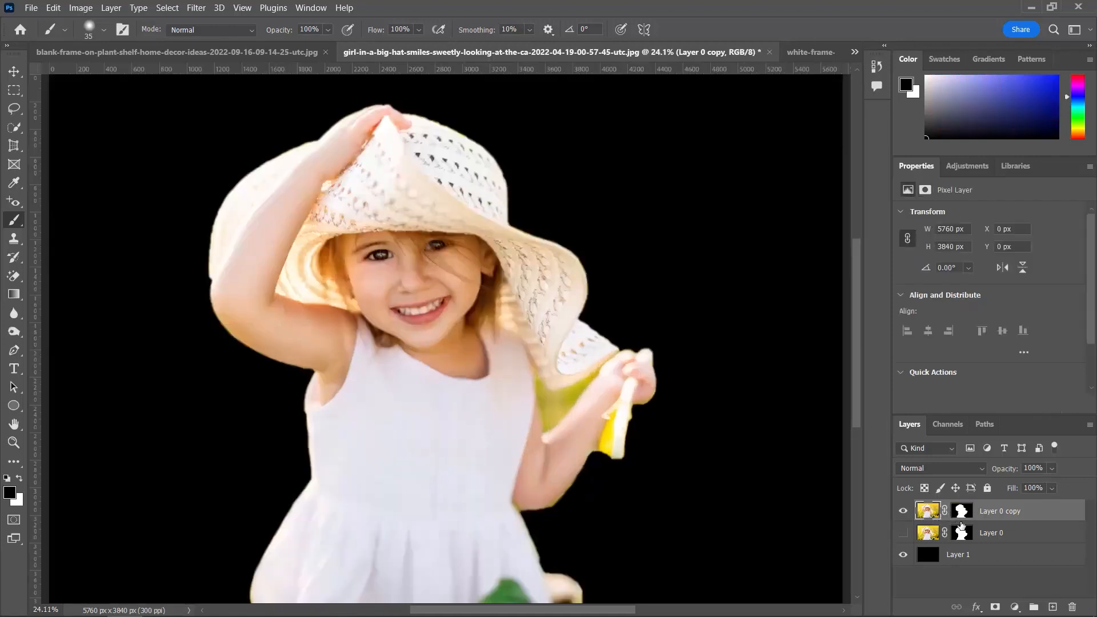
{"action": "left_click", "coordinate": [962, 513]}
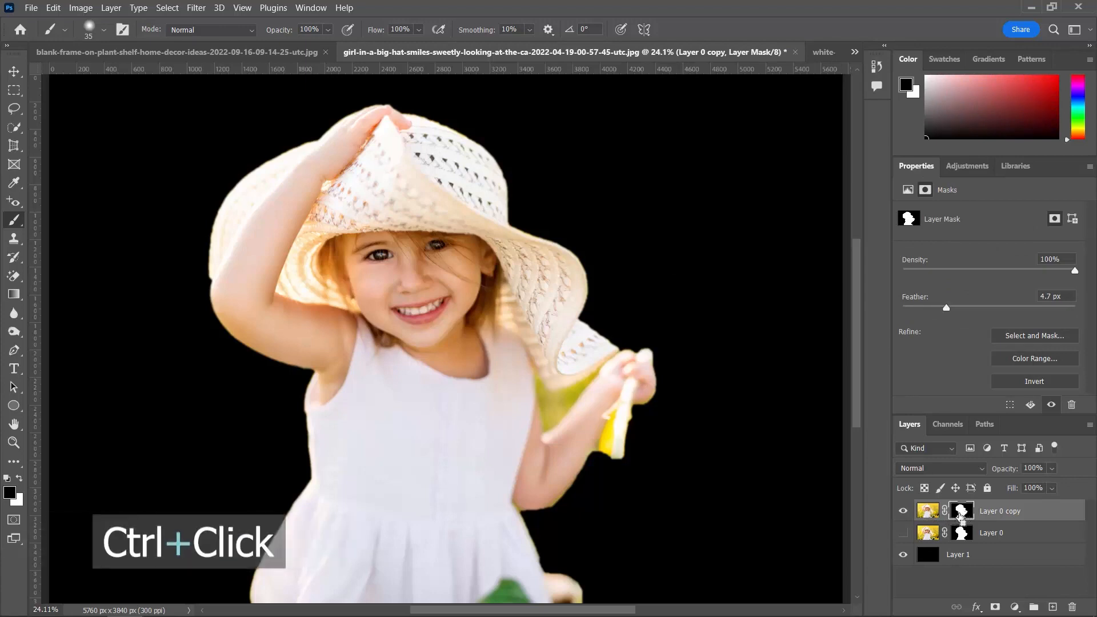
{"action": "left_click", "coordinate": [960, 514], "text": "ctrl"}
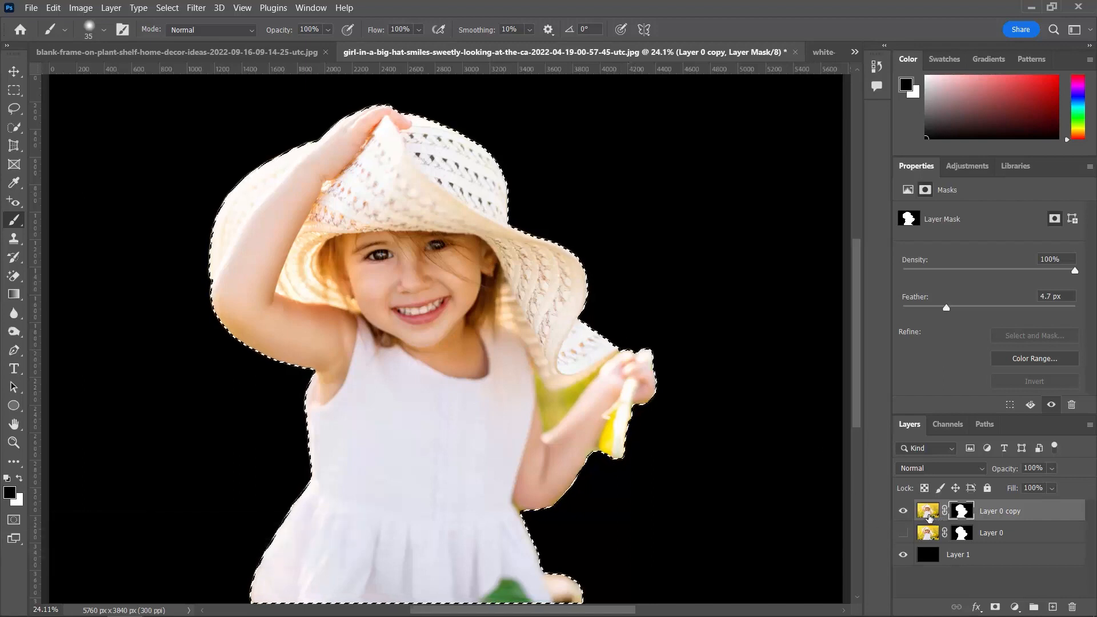
- Make Layer 0 copy's image active, load its full pixel area as a selection, and replace that with the mask's selection
{"action": "left_click", "coordinate": [927, 515]}
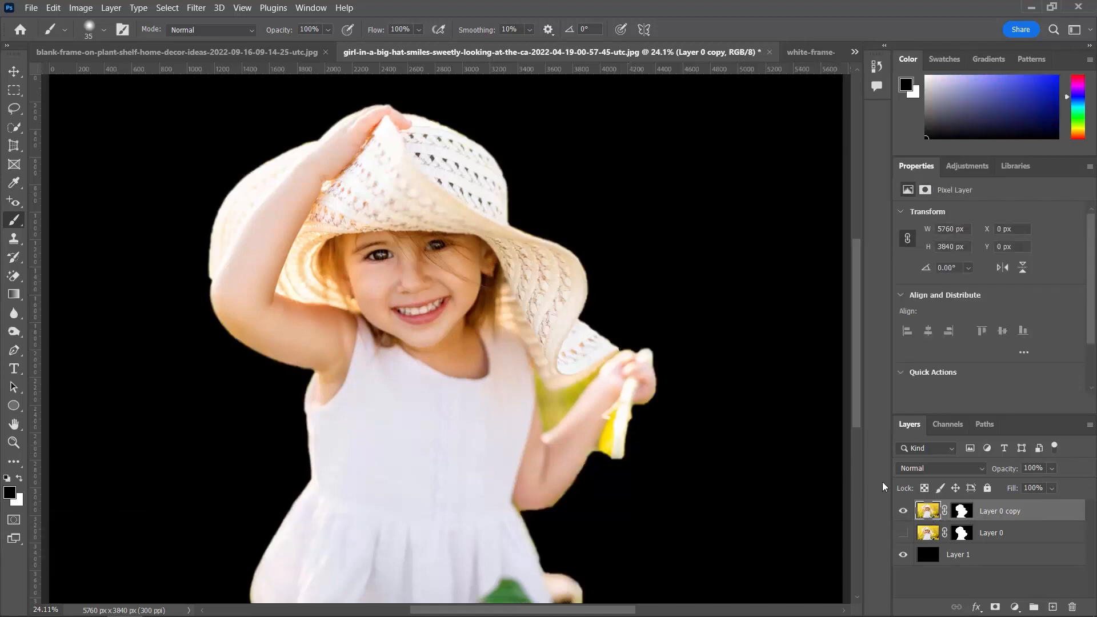
{"action": "left_click", "coordinate": [928, 510], "text": "ctrl"}
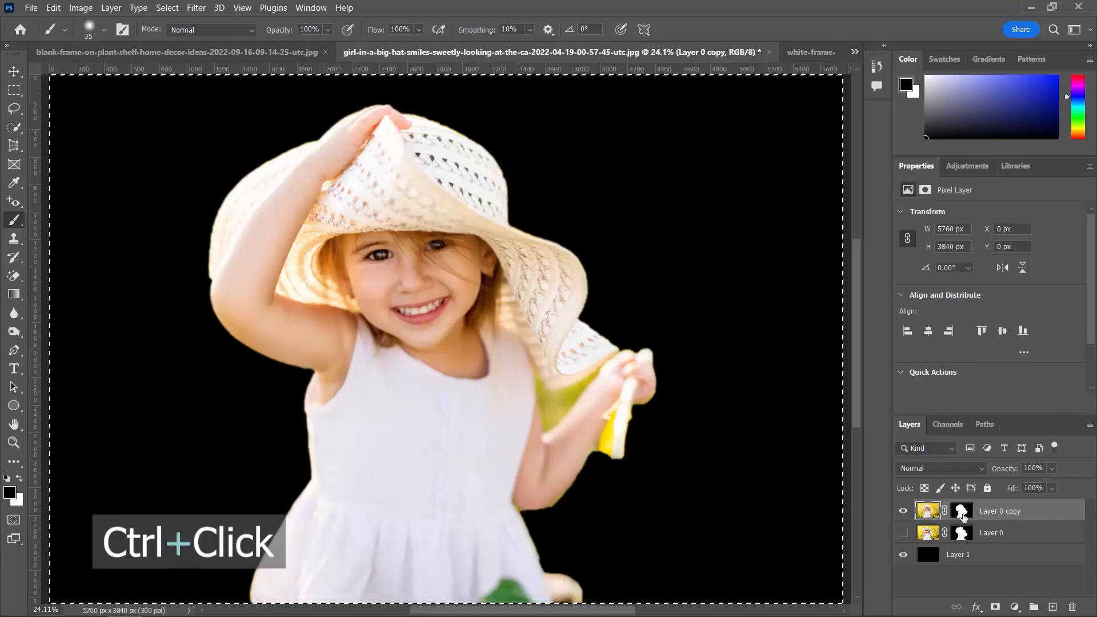
{"action": "left_click", "coordinate": [964, 516], "text": "ctrl"}
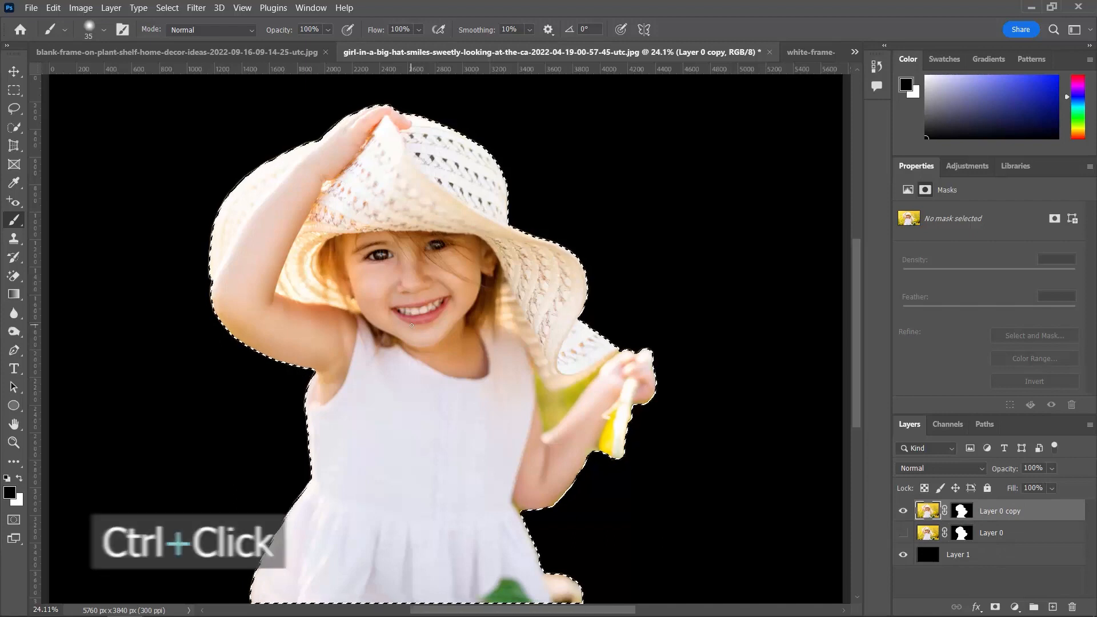
- Unlink Layer 0 copy's mask from its image, relink them, and make the mask active
{"action": "key", "text": "ctrl+minus"}
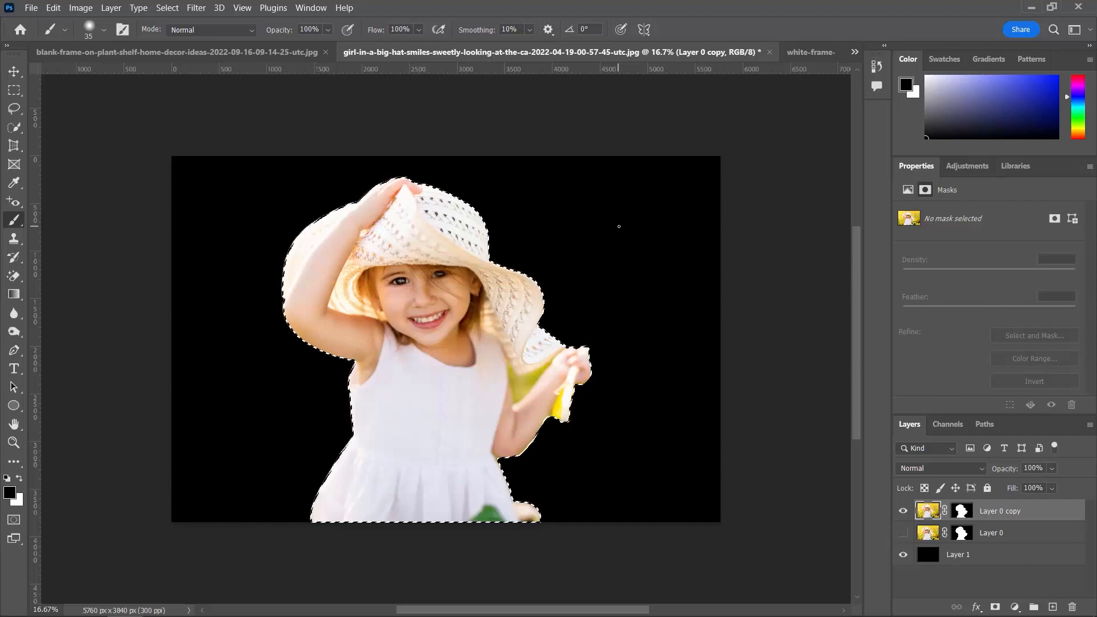
{"action": "left_click", "coordinate": [931, 517]}
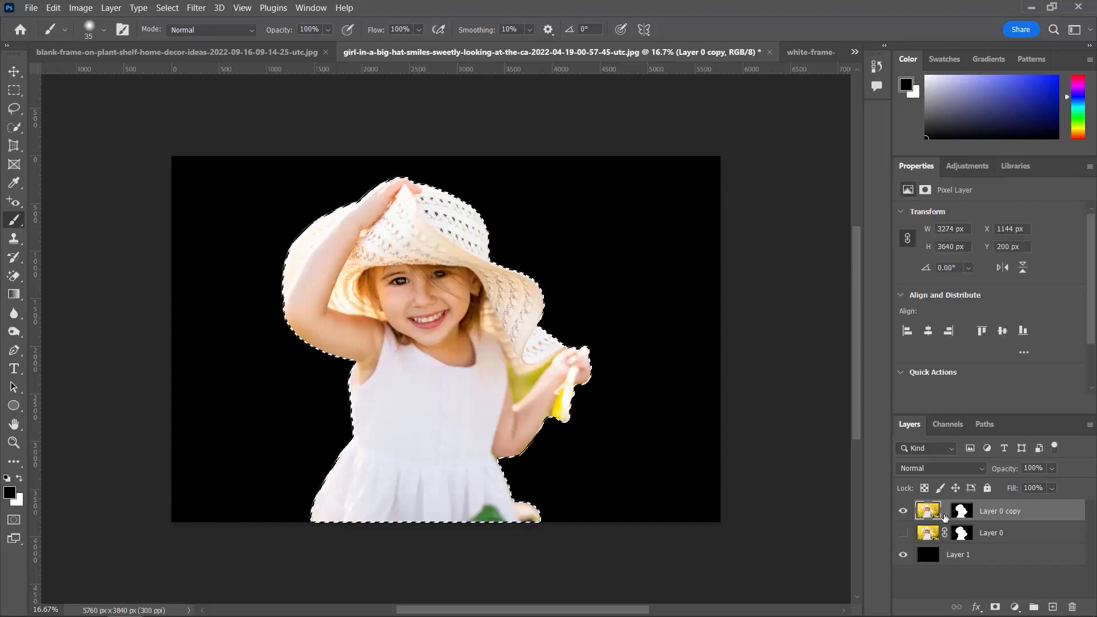
{"action": "left_click", "coordinate": [963, 513]}
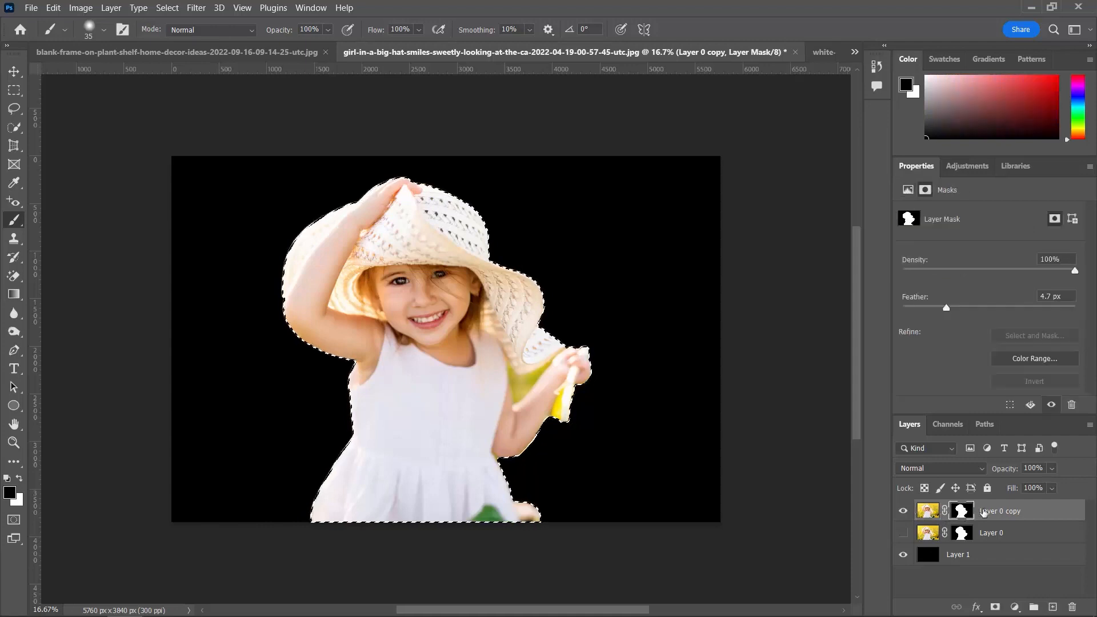
- Delete Layer 0 copy's layer mask without applying it and clear the selection
{"action": "left_click_drag", "start_coordinate": [970, 516], "coordinate": [1075, 605]}
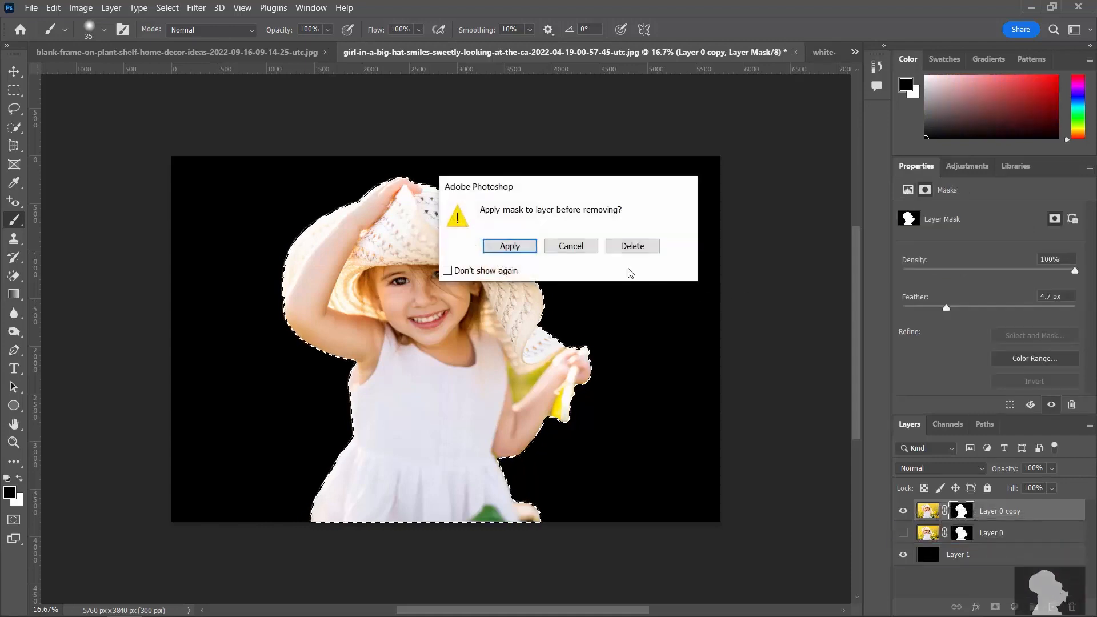
{"action": "left_click", "coordinate": [637, 250]}
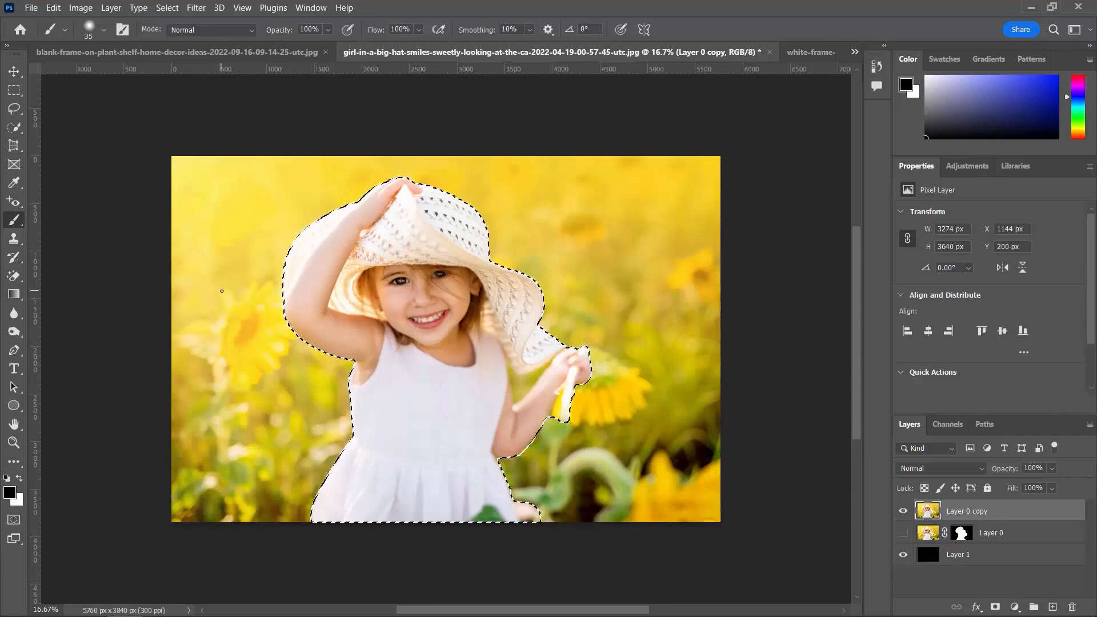
{"action": "key", "text": "ctrl+d"}
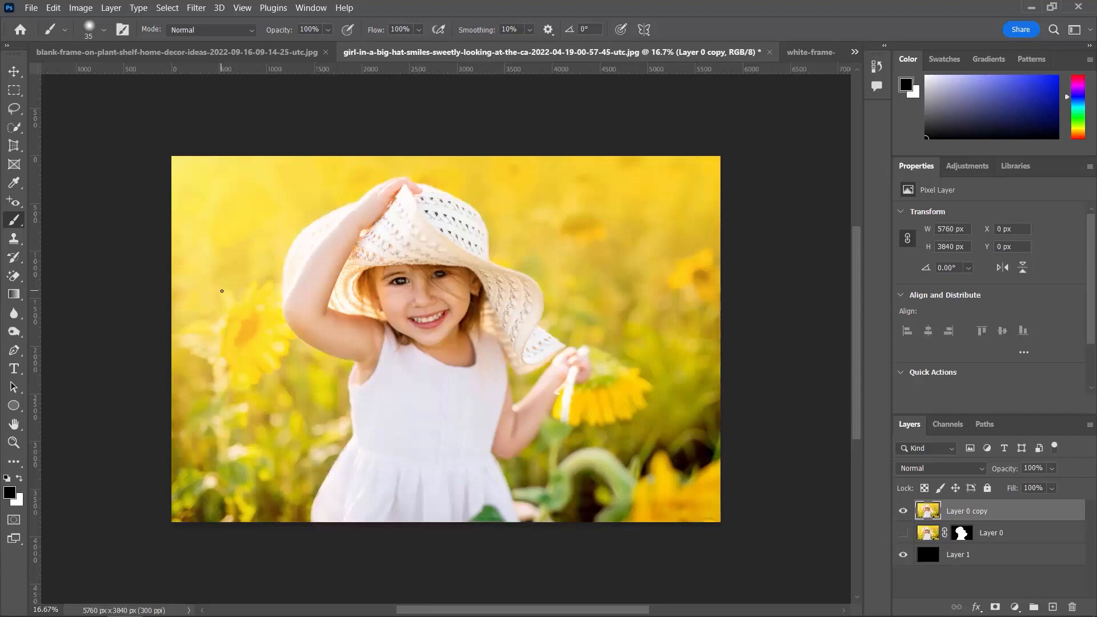